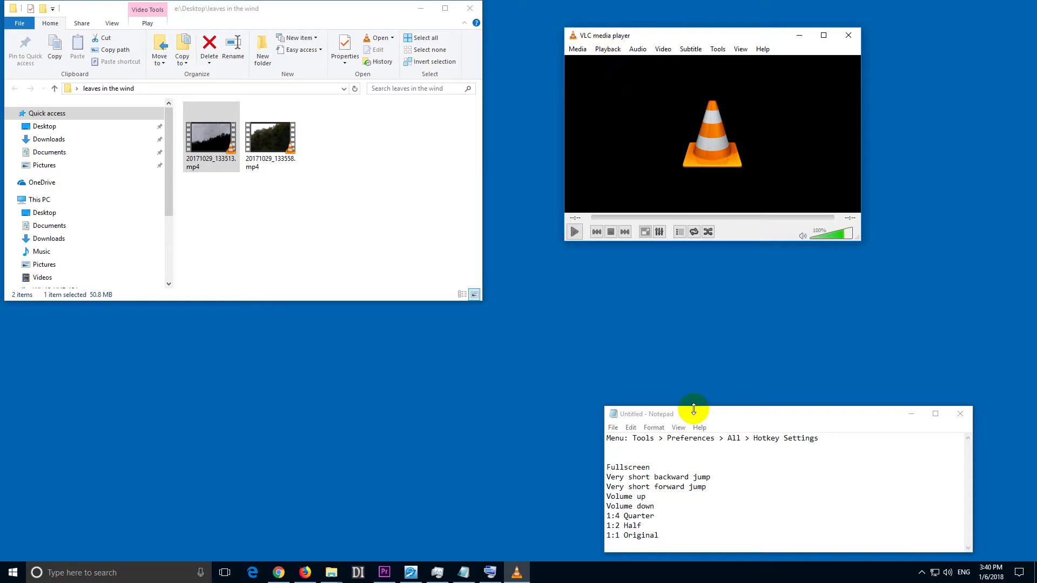
Step: Highlight Fullscreen in the notes, bring up the On-Screen Keyboard, and try its four arrow keys
double_click(628, 468)
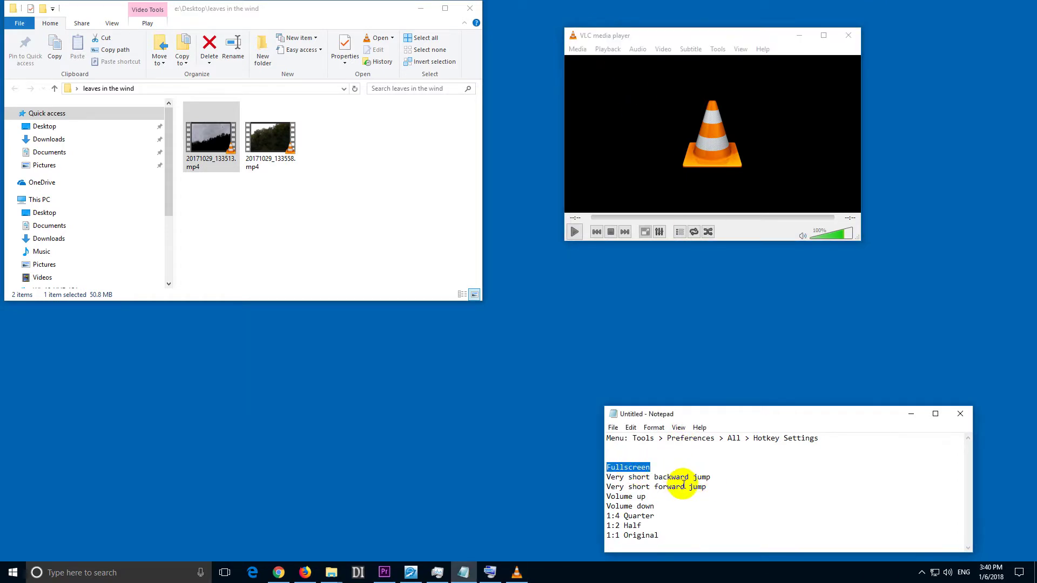
click(491, 571)
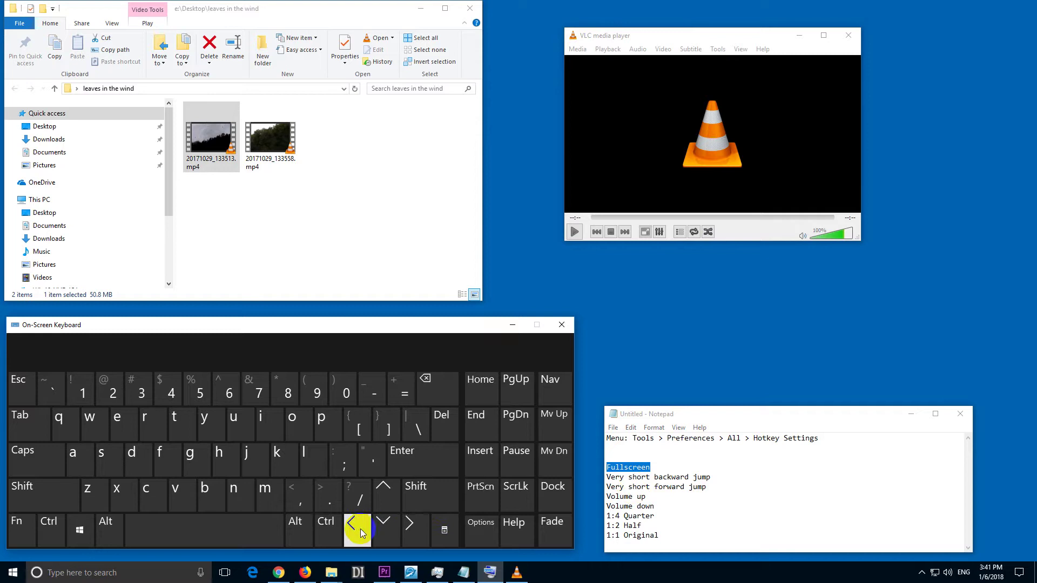
click(409, 534)
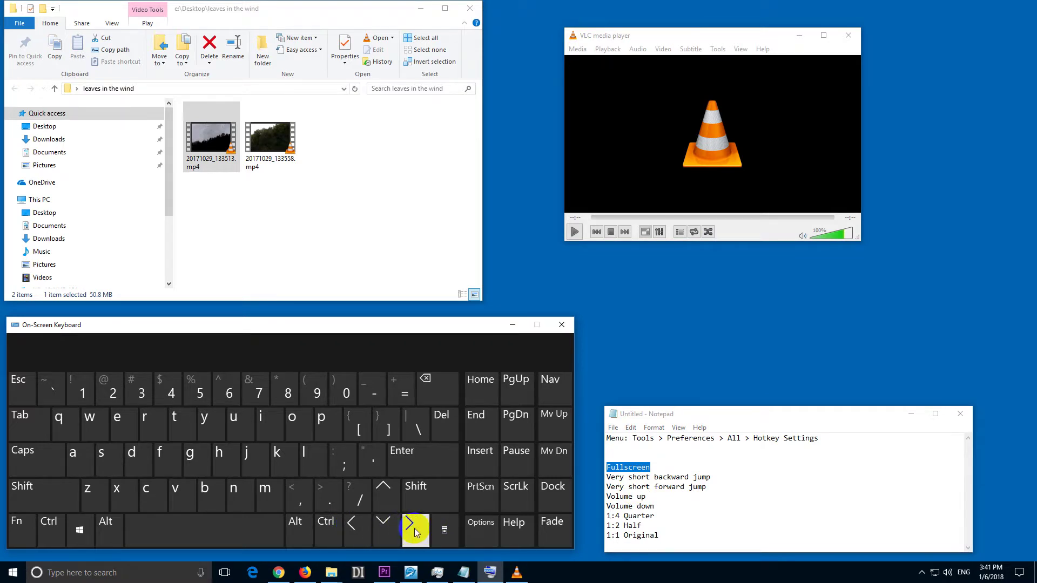
click(390, 505)
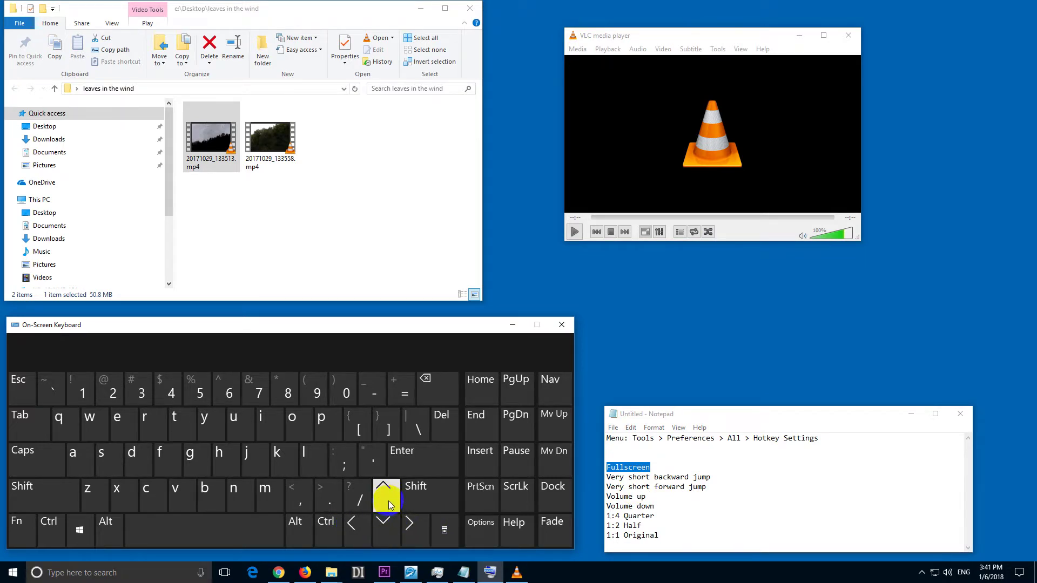
click(387, 524)
right_click(500, 486)
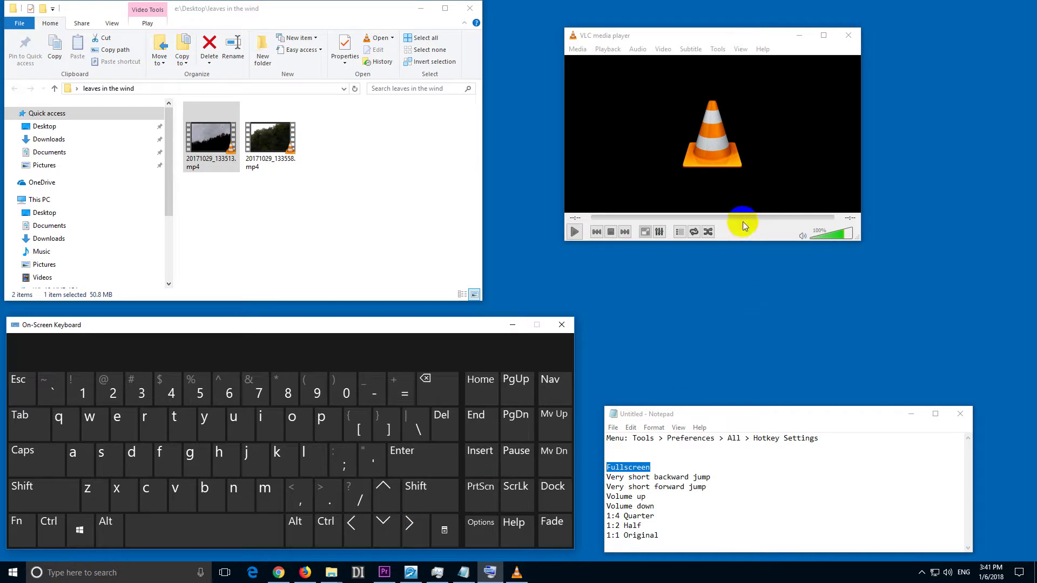
Step: In VLC media player, open the preferences with all settings shown and go to the Hotkeys settings under Interface
click(689, 34)
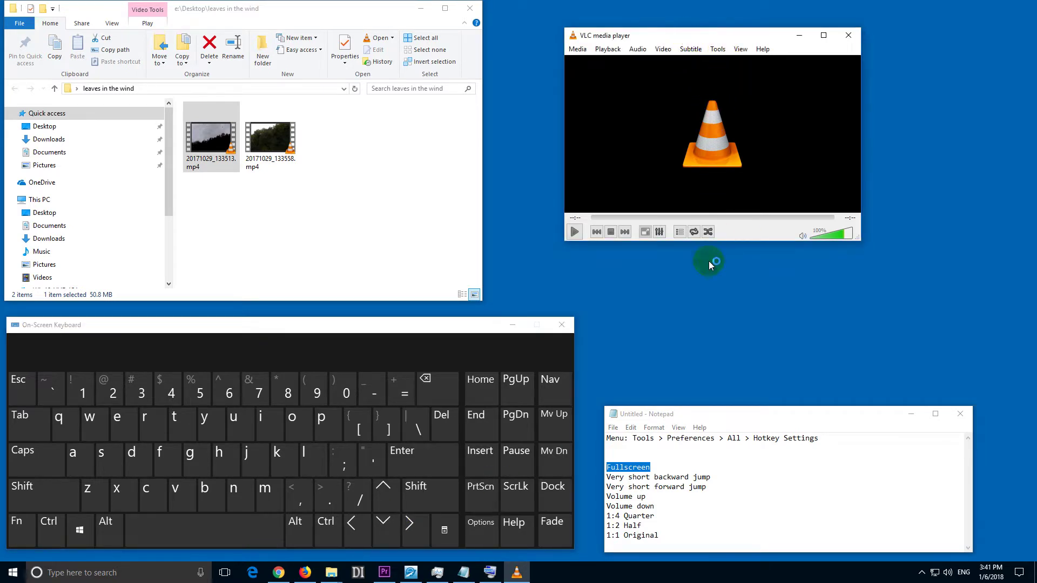
drag(633, 438, 875, 438)
click(717, 49)
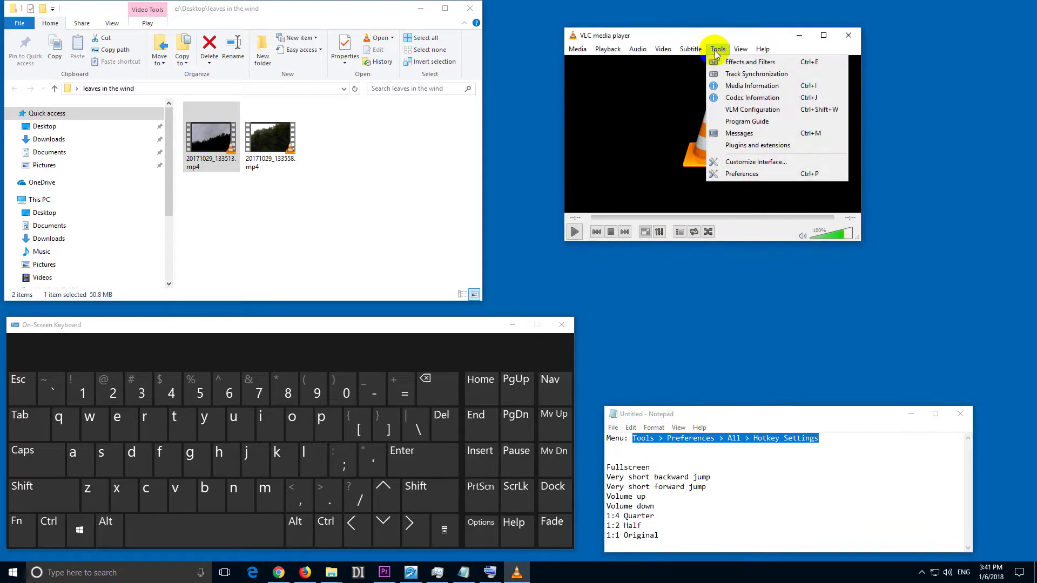
click(771, 174)
drag(585, 90, 866, 14)
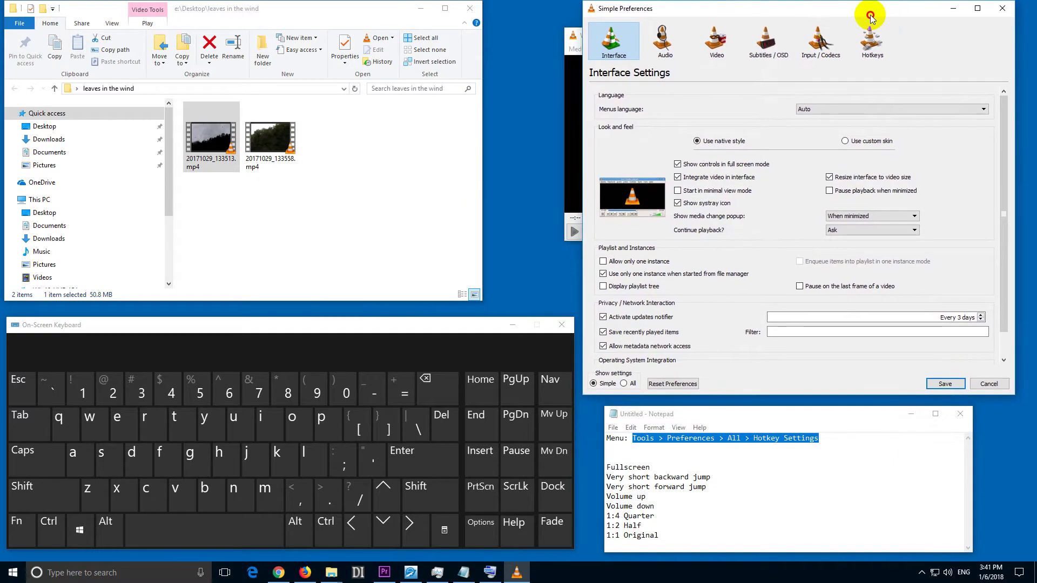
click(626, 384)
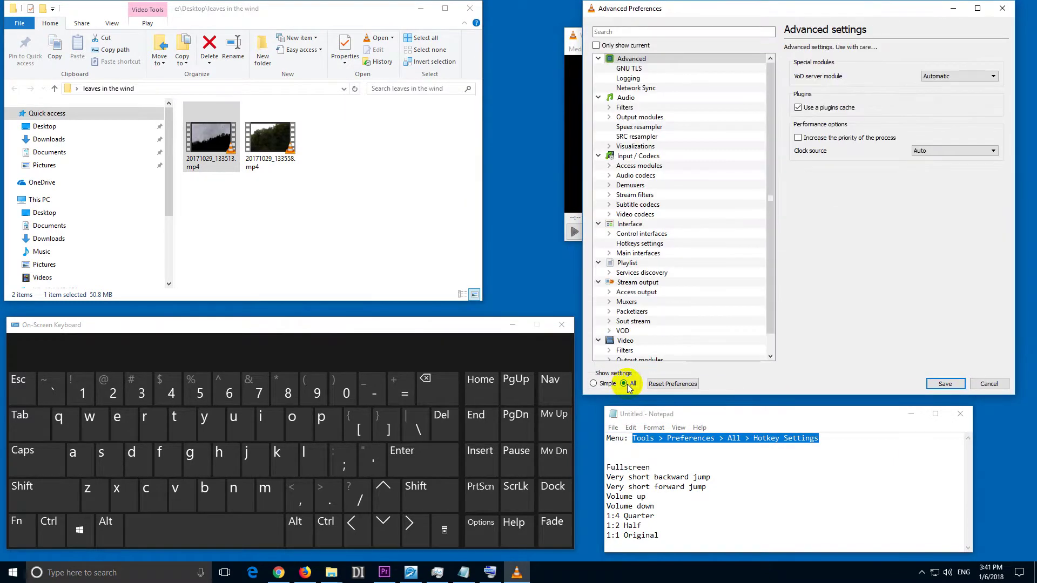
drag(753, 438, 860, 436)
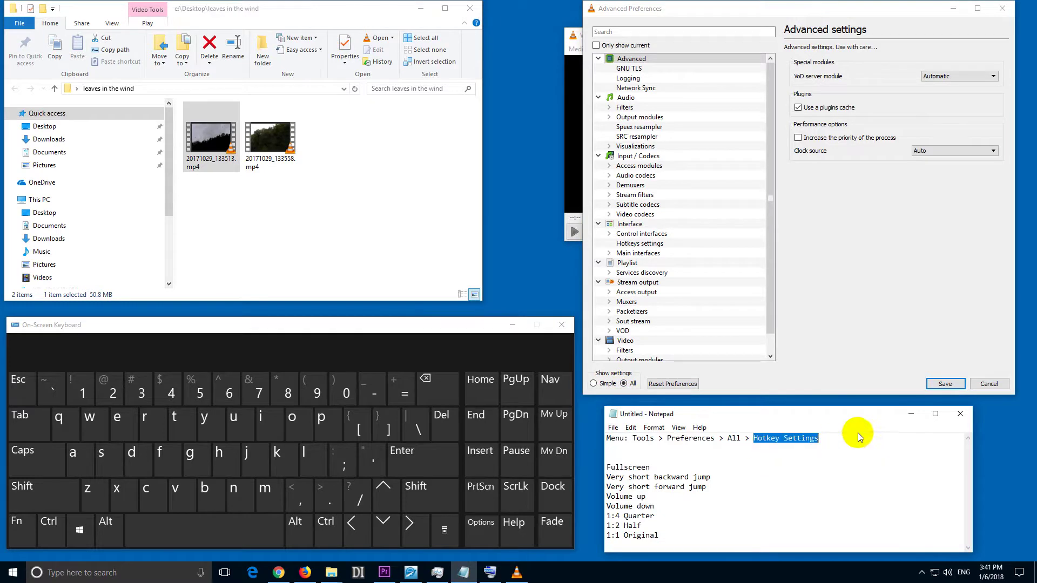
click(641, 244)
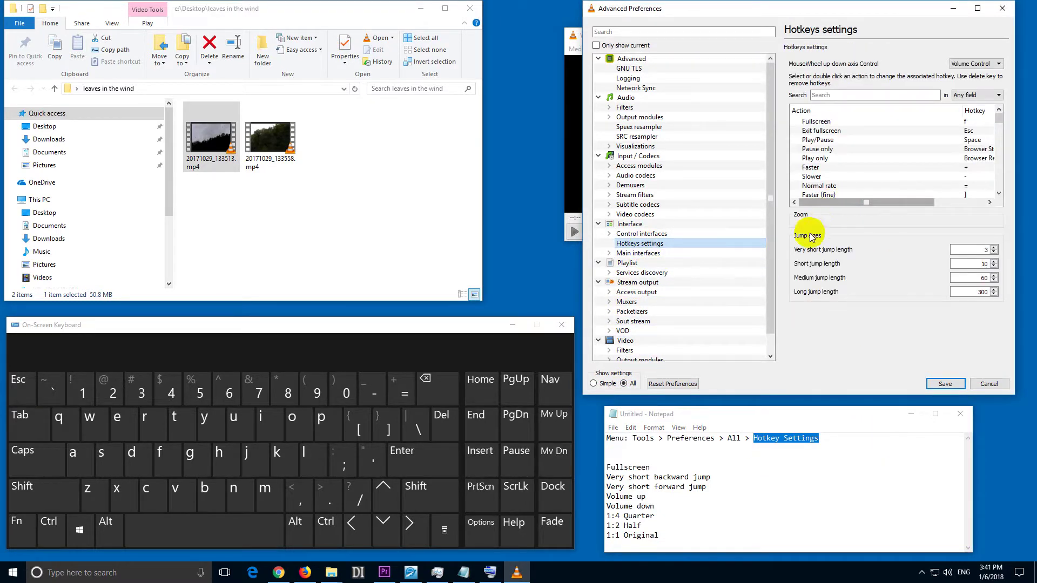
Step: Assign the Enter key as the hotkey for the Fullscreen action, accepting the conflict with Activate
double_click(646, 467)
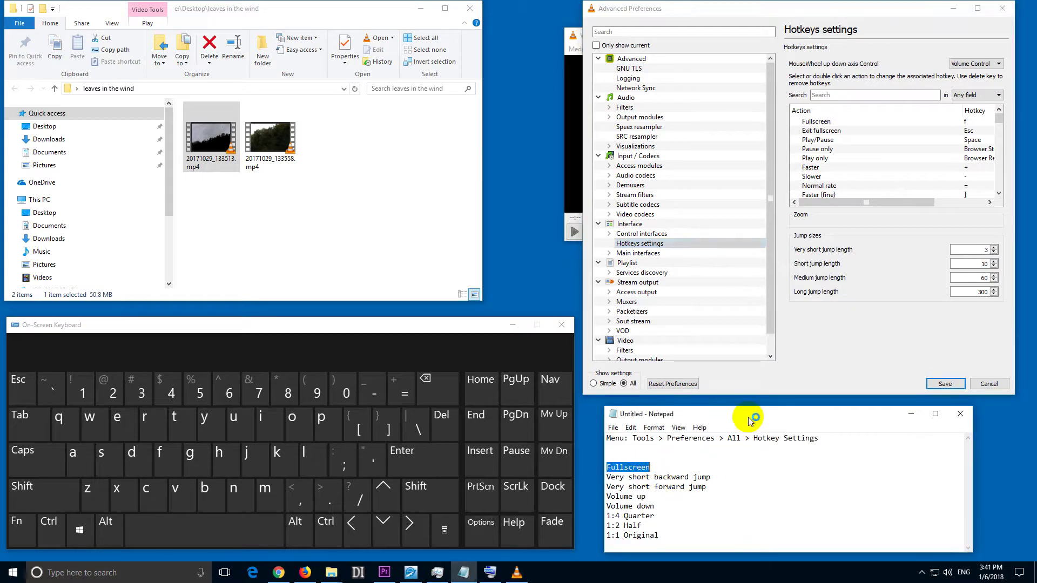
click(817, 125)
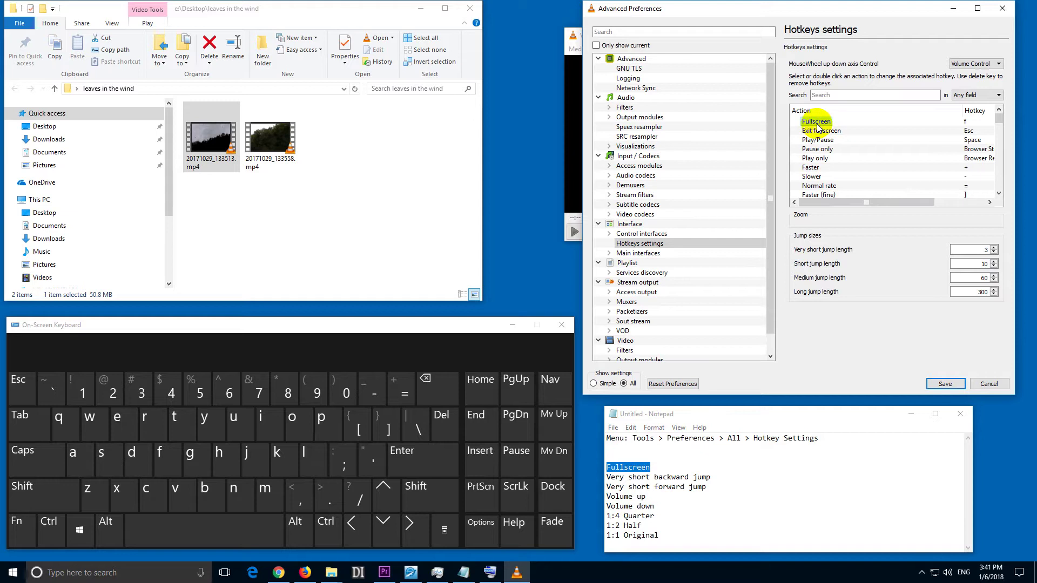
double_click(818, 126)
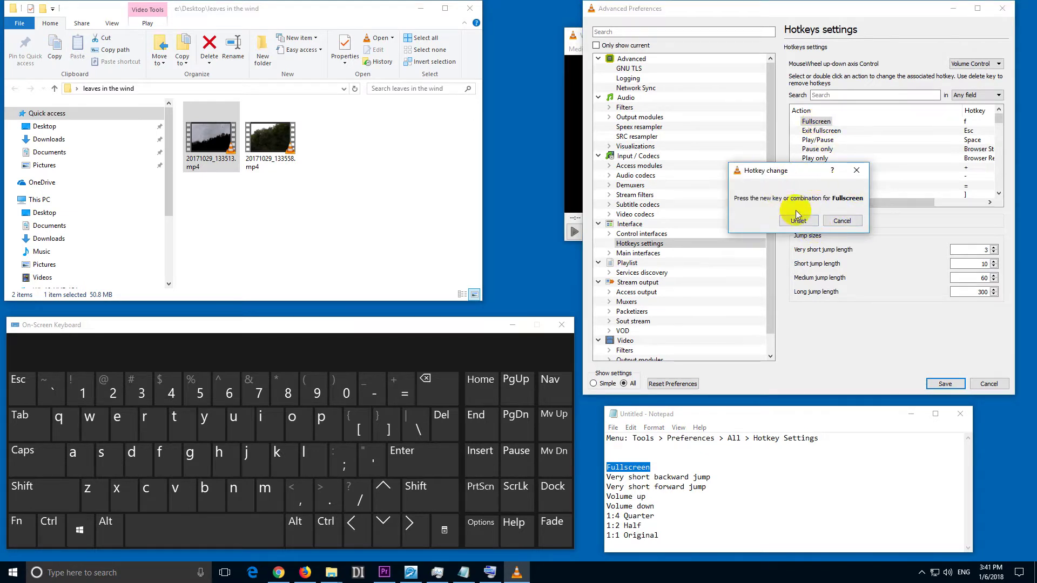
click(436, 458)
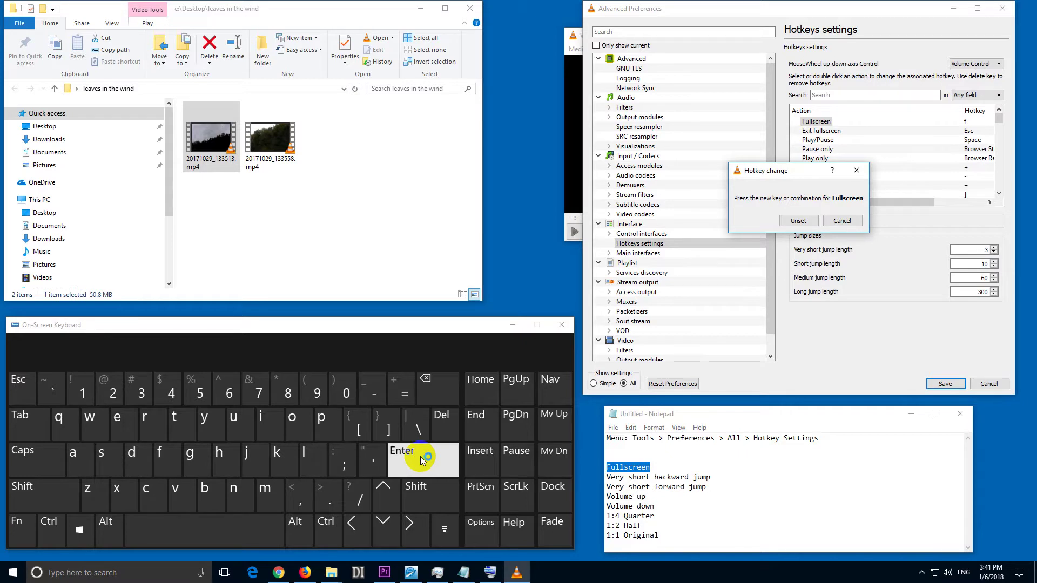
click(423, 460)
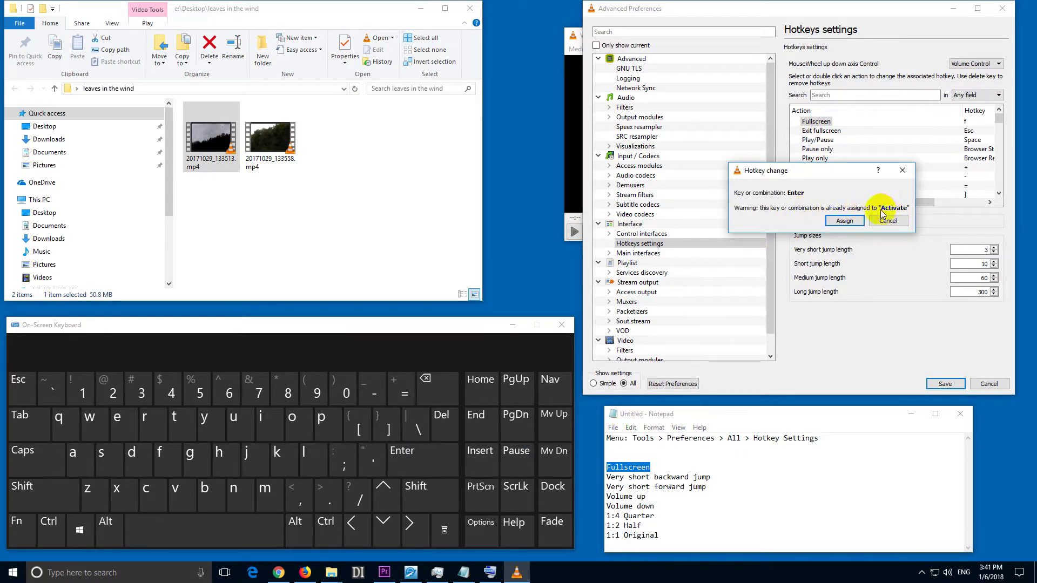
click(844, 221)
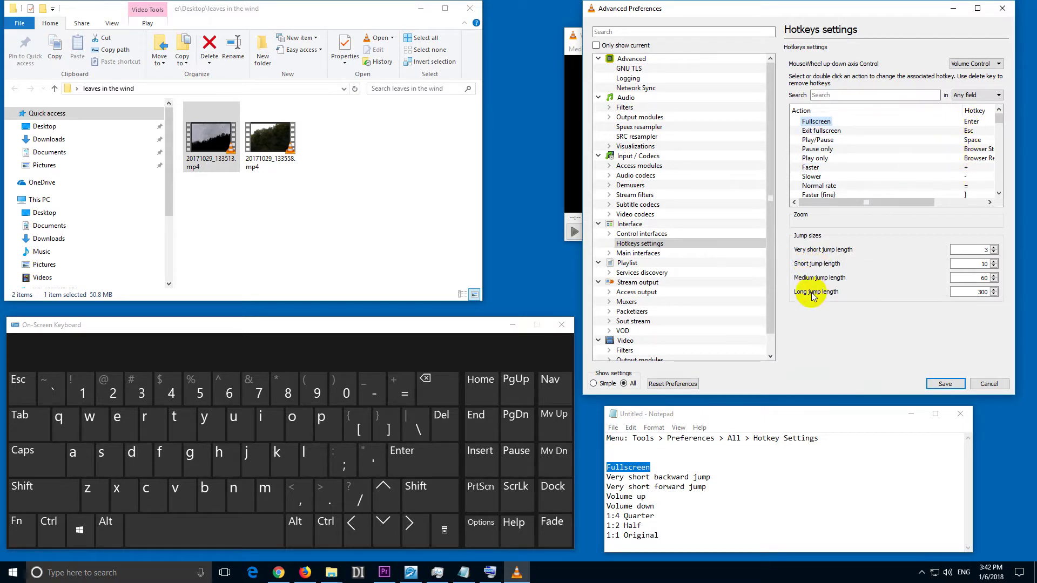
Step: Assign the Left arrow key as the hotkey for Very short backwards jump
click(730, 415)
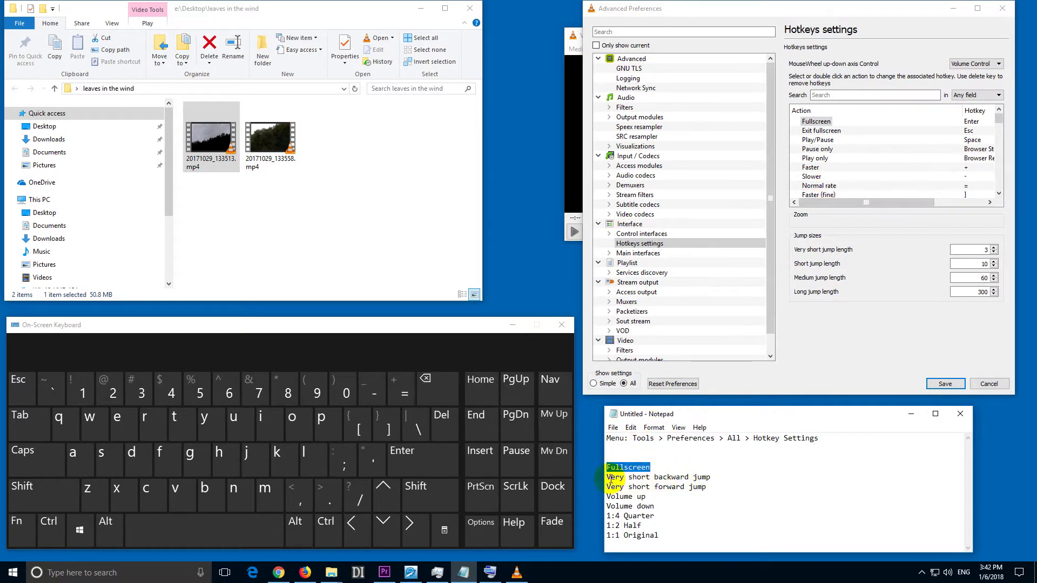
click(817, 140)
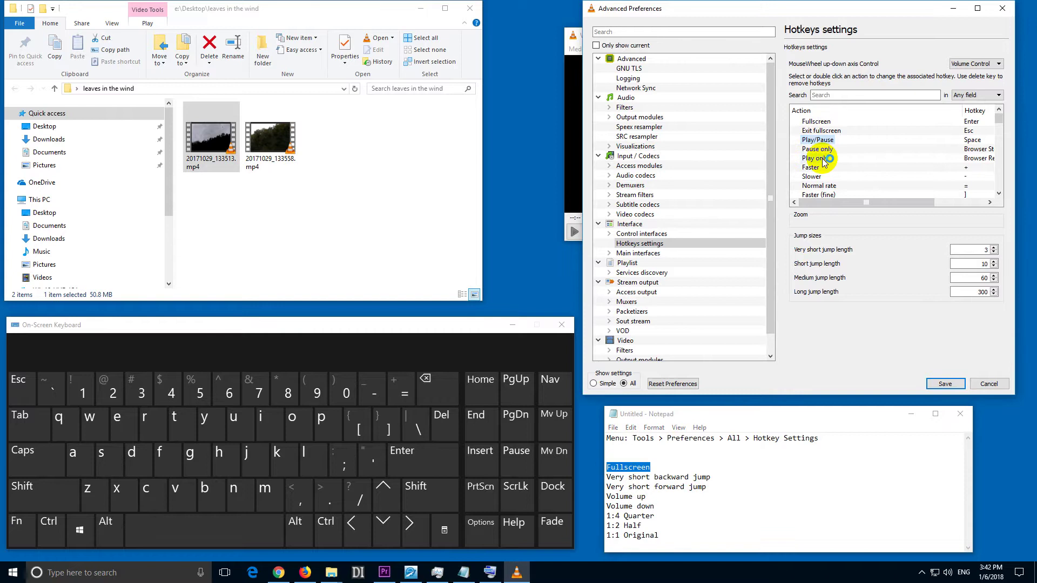
scroll(832, 173, down, 2)
click(850, 187)
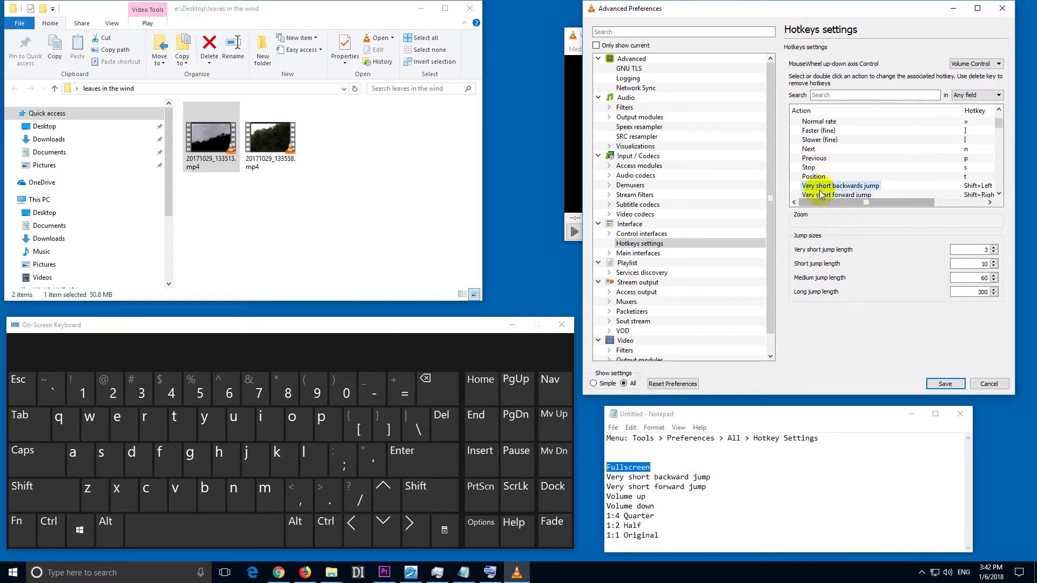
double_click(859, 191)
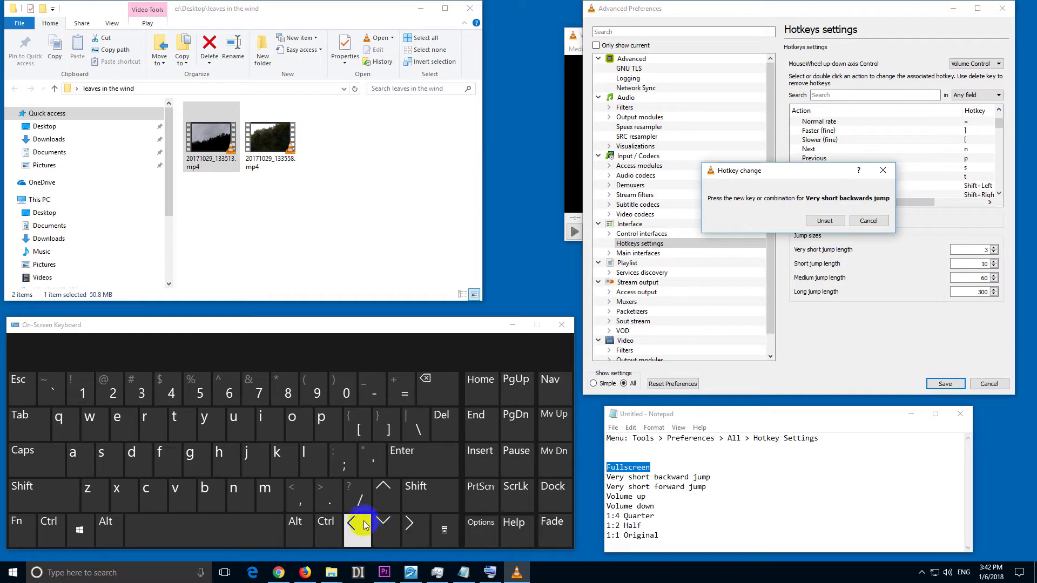
click(362, 525)
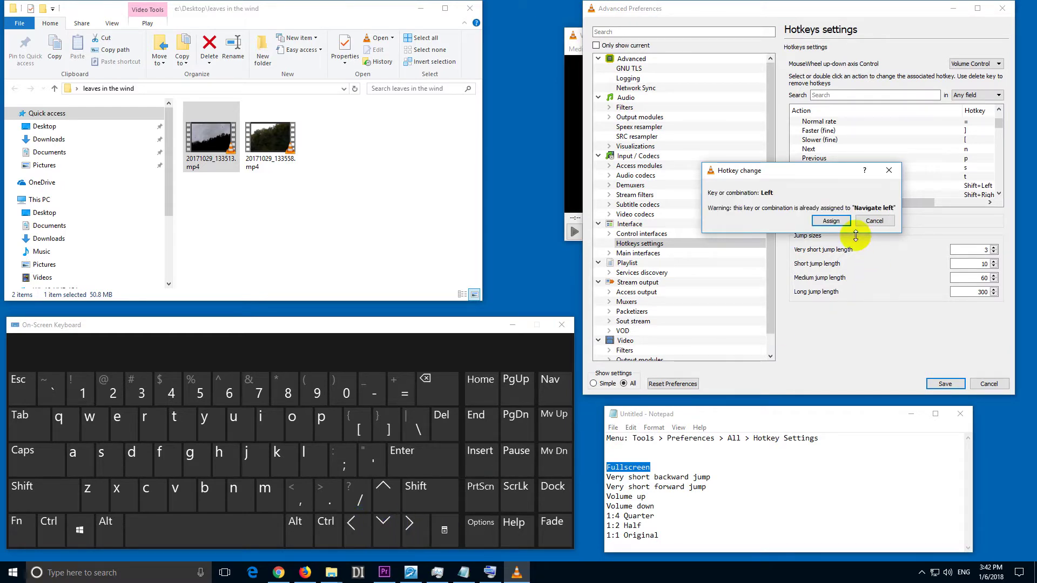
click(837, 222)
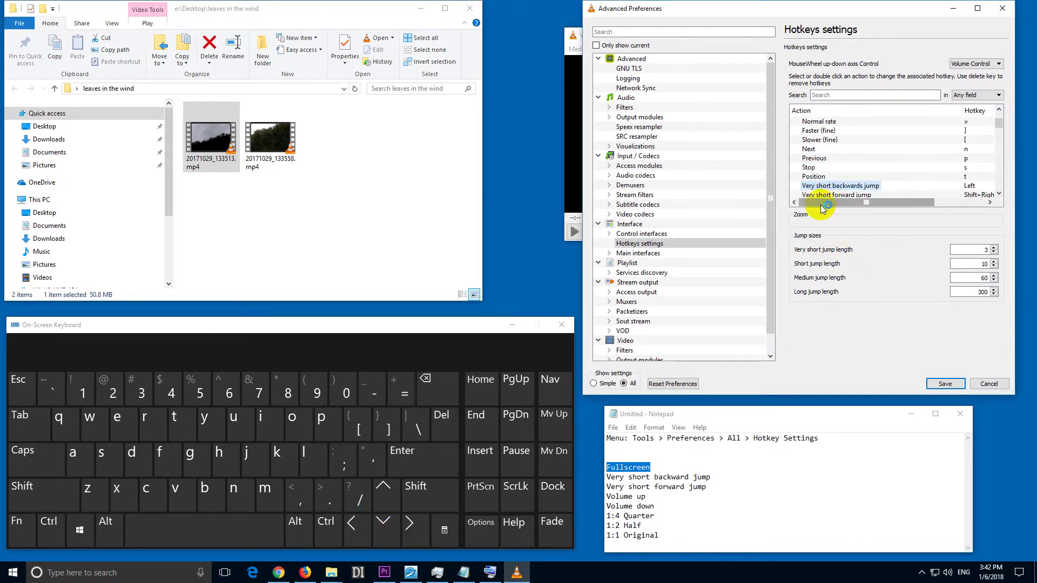
Step: Assign the Right arrow key as the hotkey for Very short forward jump
double_click(856, 195)
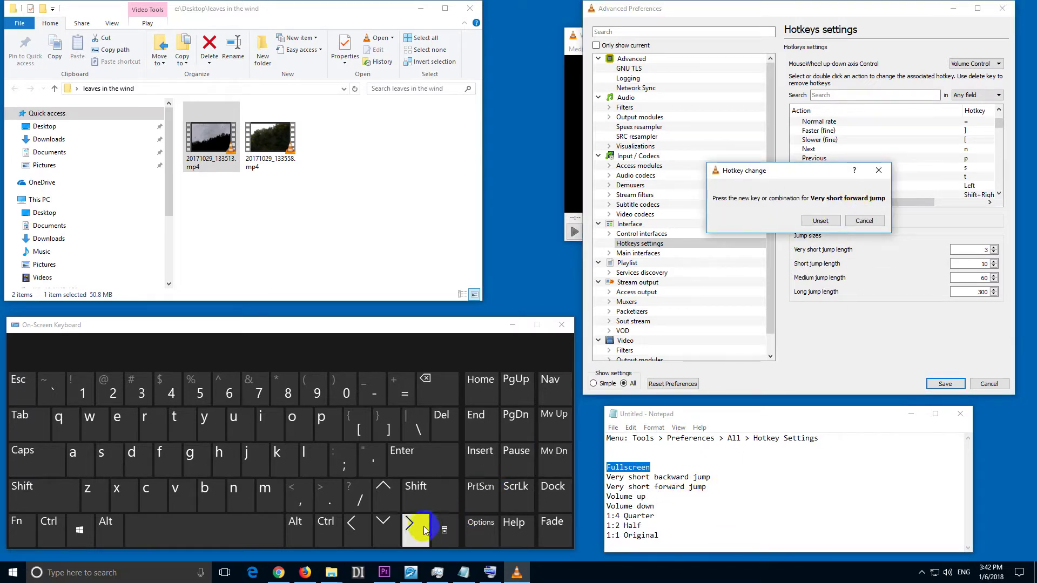
click(416, 528)
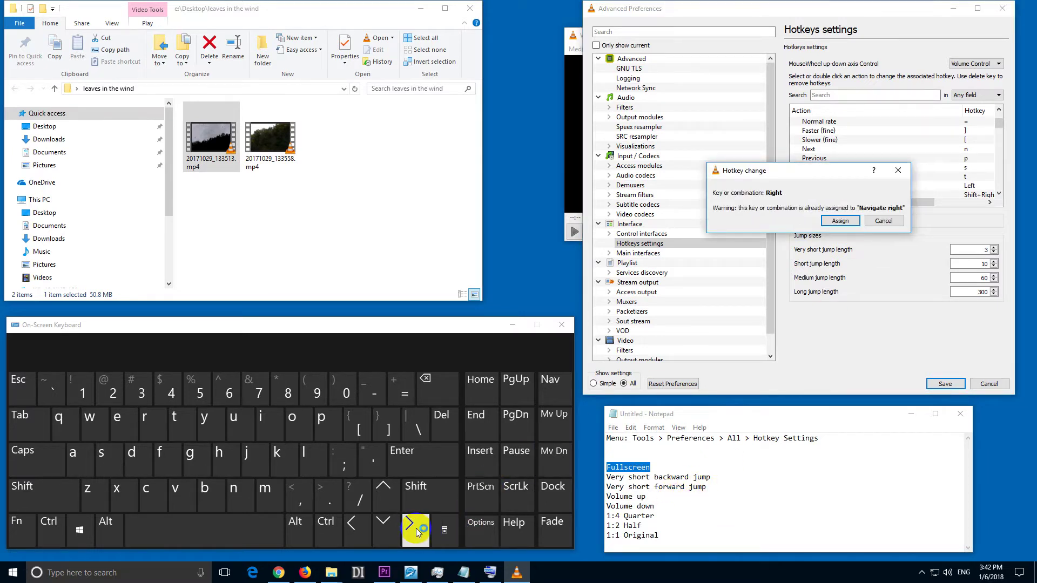
click(841, 222)
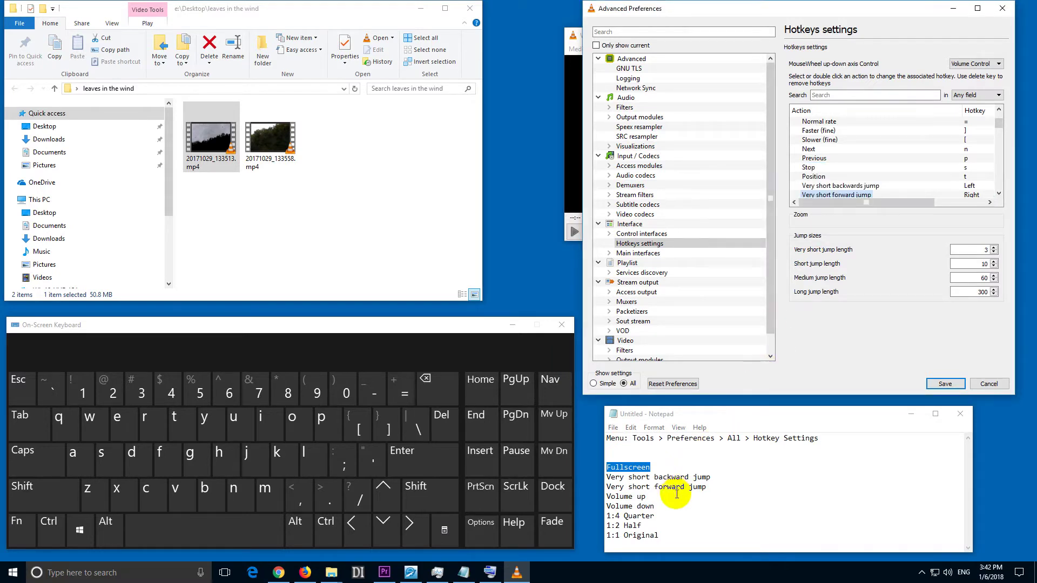
Step: Mark the two volume entries in the notes and assign the Up arrow key as the hotkey for Volume up
drag(608, 496, 698, 495)
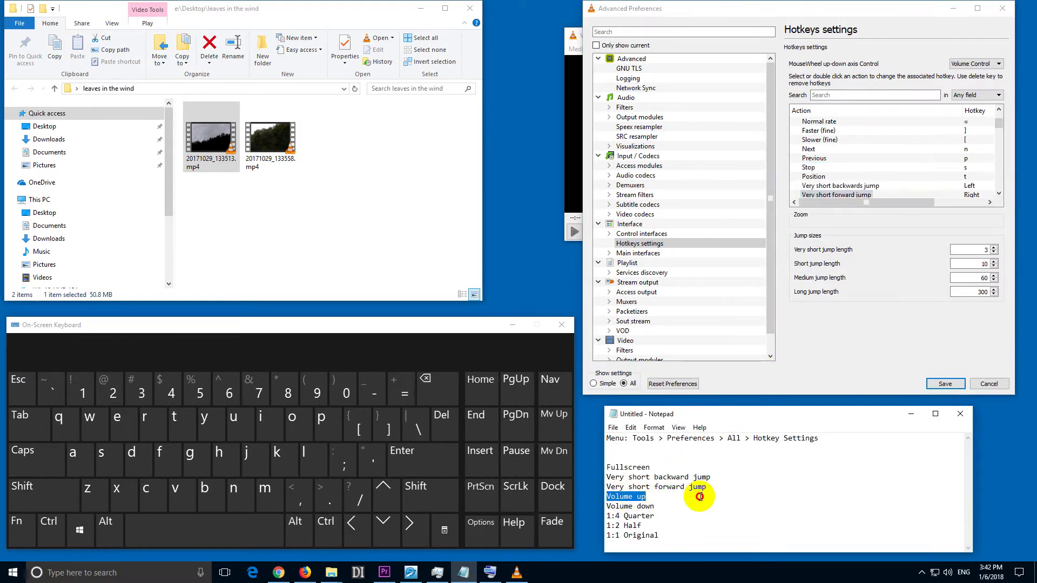
click(859, 162)
scroll(860, 167, down, 2)
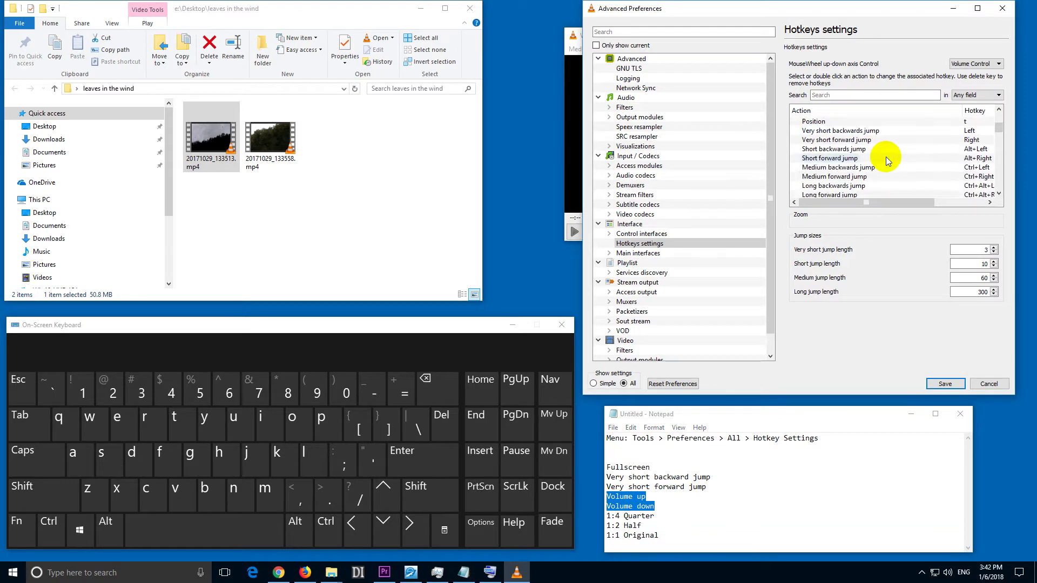
scroll(859, 169, down, 10)
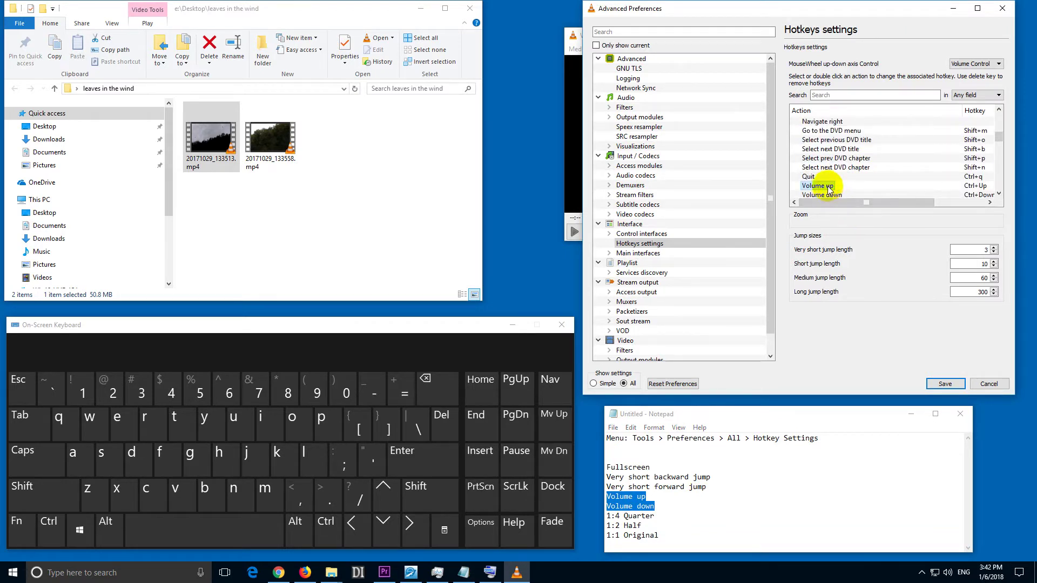
double_click(828, 186)
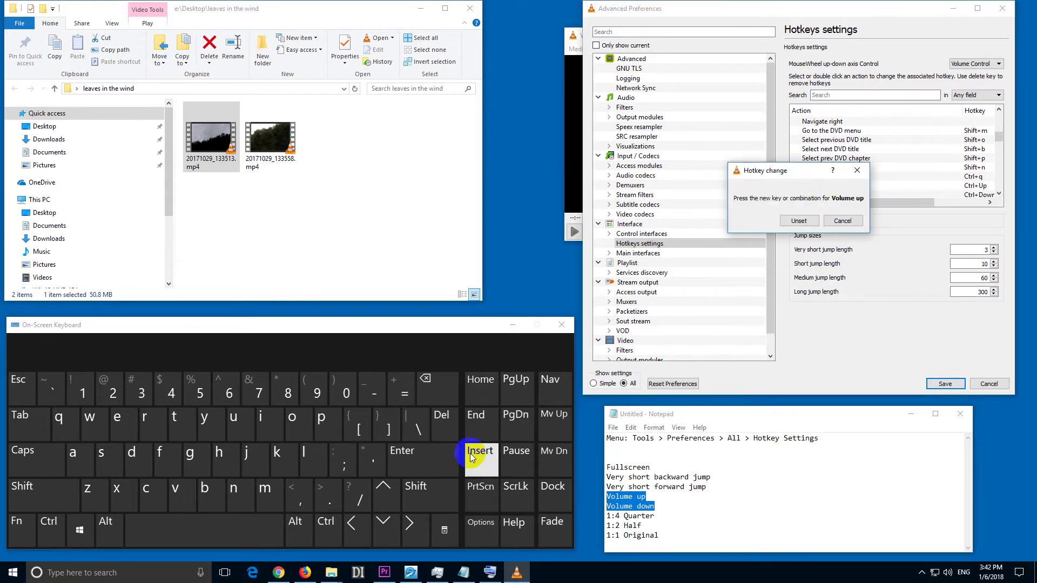
click(387, 496)
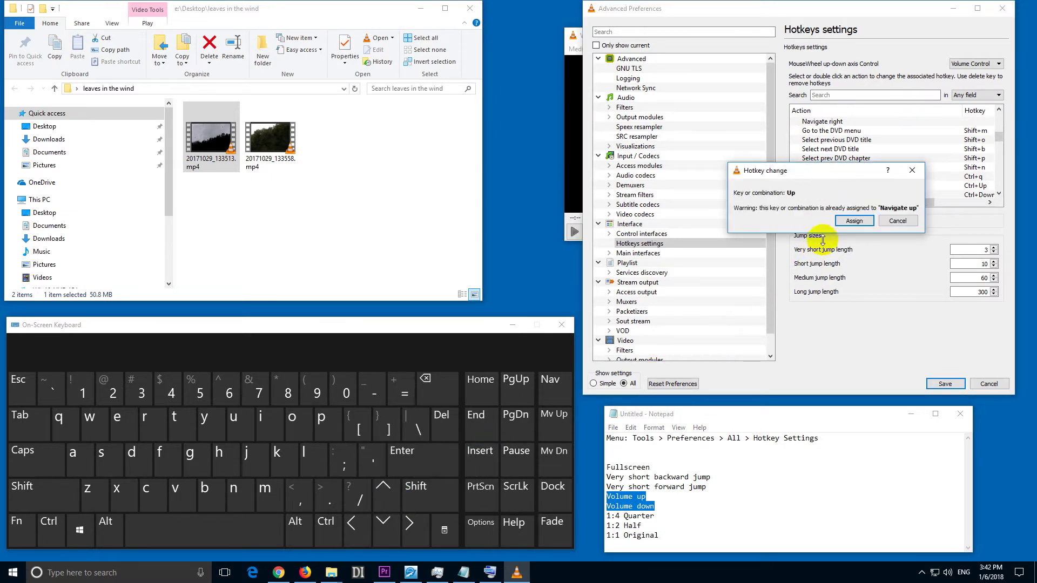
click(855, 221)
Step: Assign the Down arrow key as the hotkey for Volume down
double_click(827, 195)
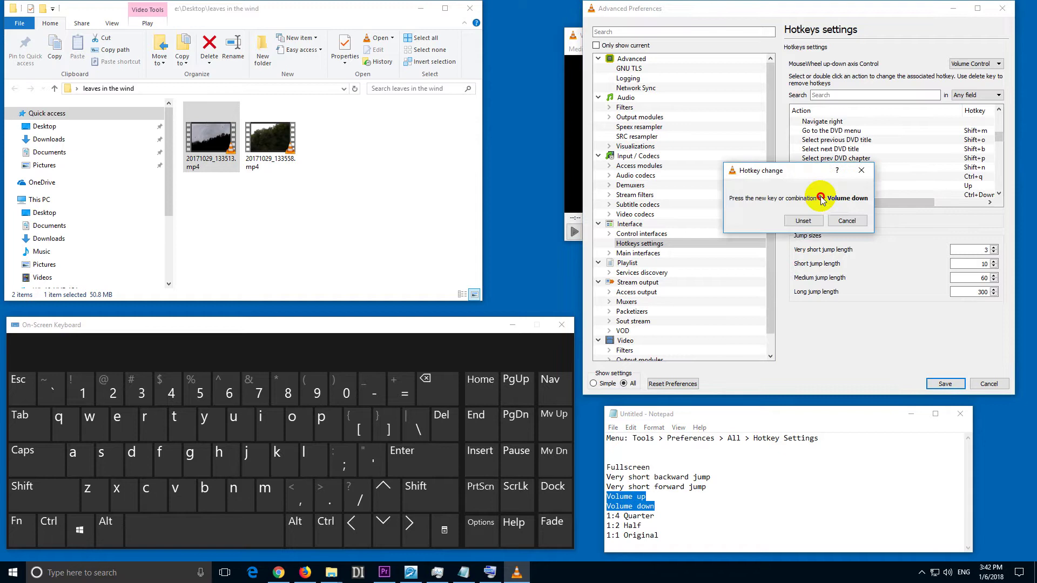
click(383, 521)
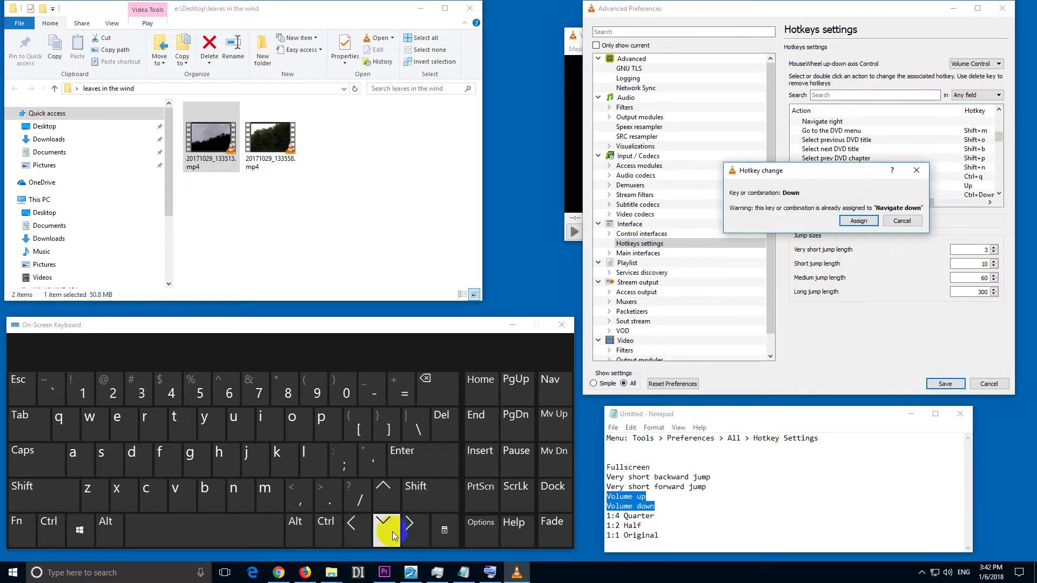
click(858, 222)
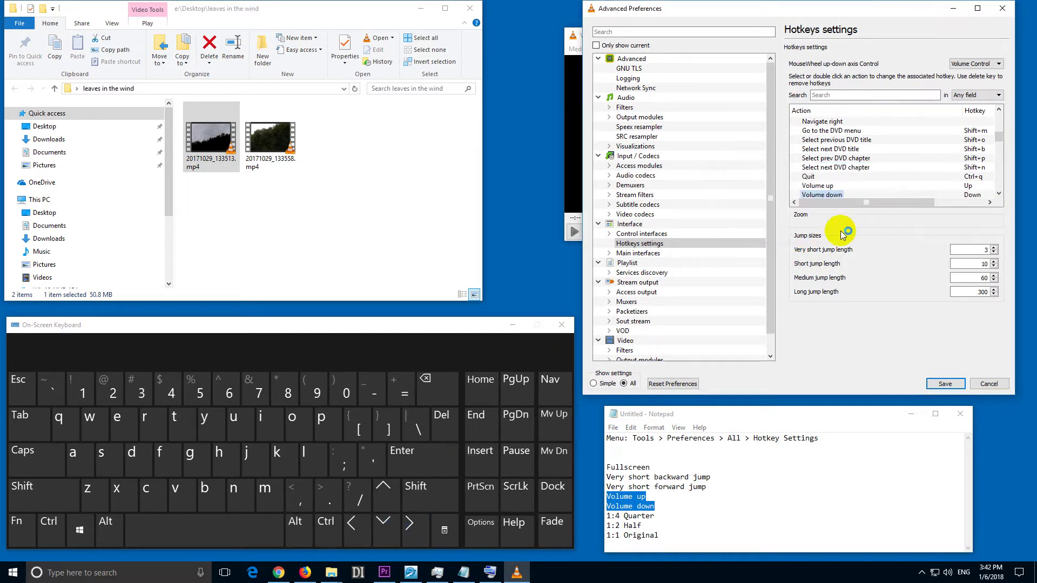
Step: Mark the three zoom entries in the notes and assign the 1 key as the hotkey for 1:4 Quarter
drag(607, 512, 687, 537)
click(831, 166)
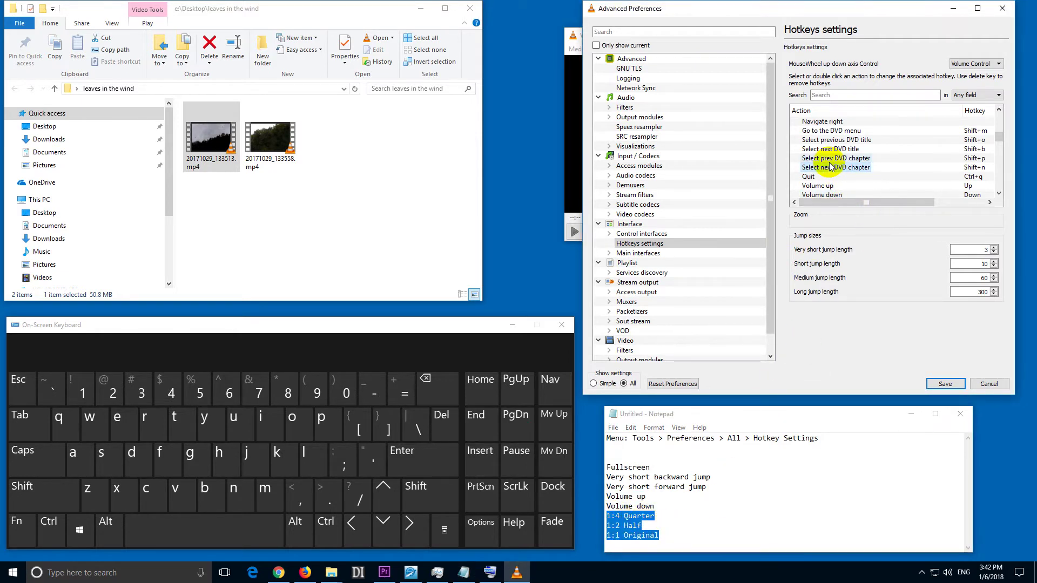
scroll(826, 165, down, 10)
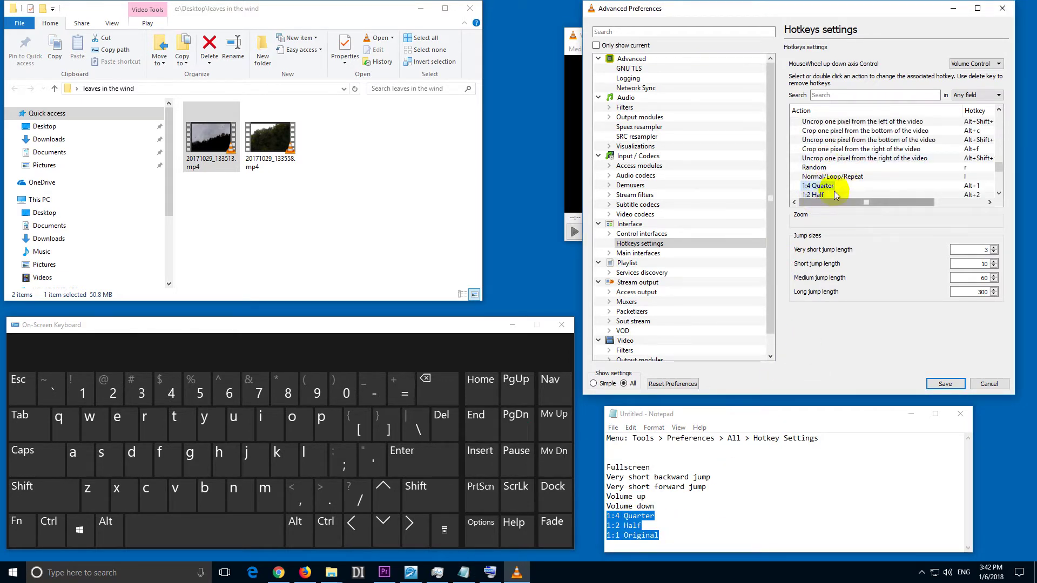
scroll(869, 170, up, 1)
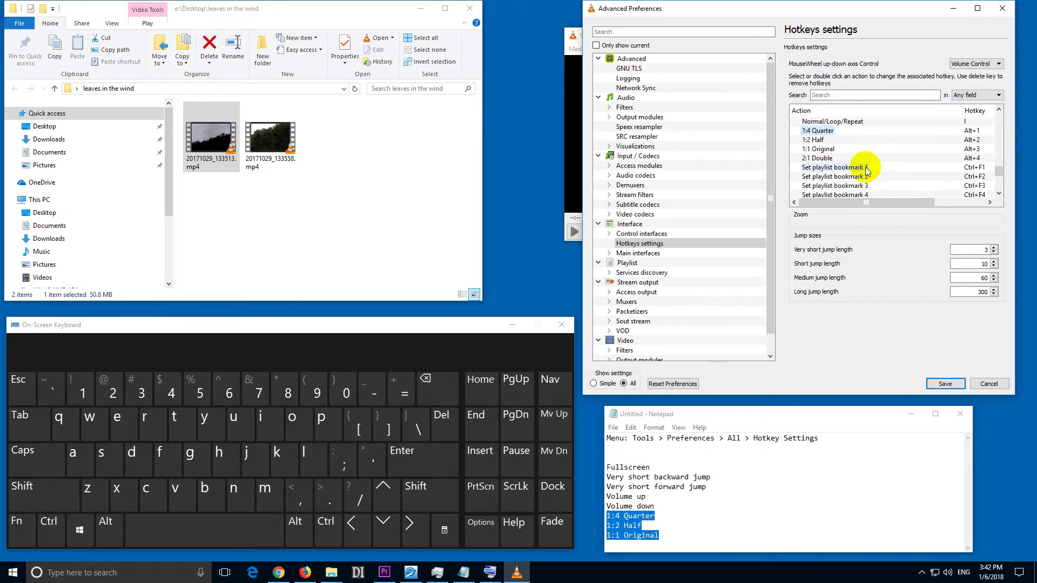
double_click(821, 131)
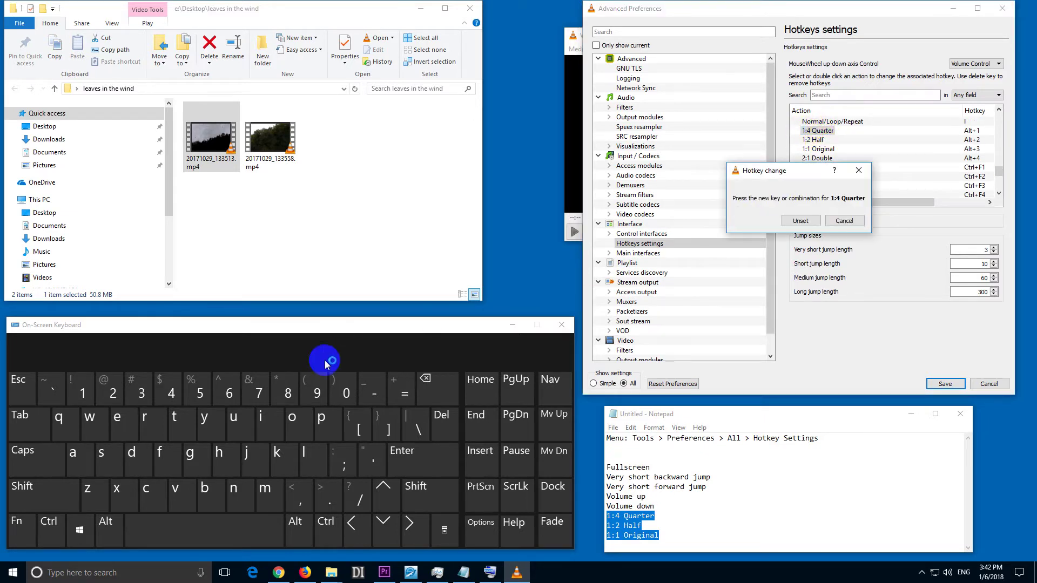
click(73, 391)
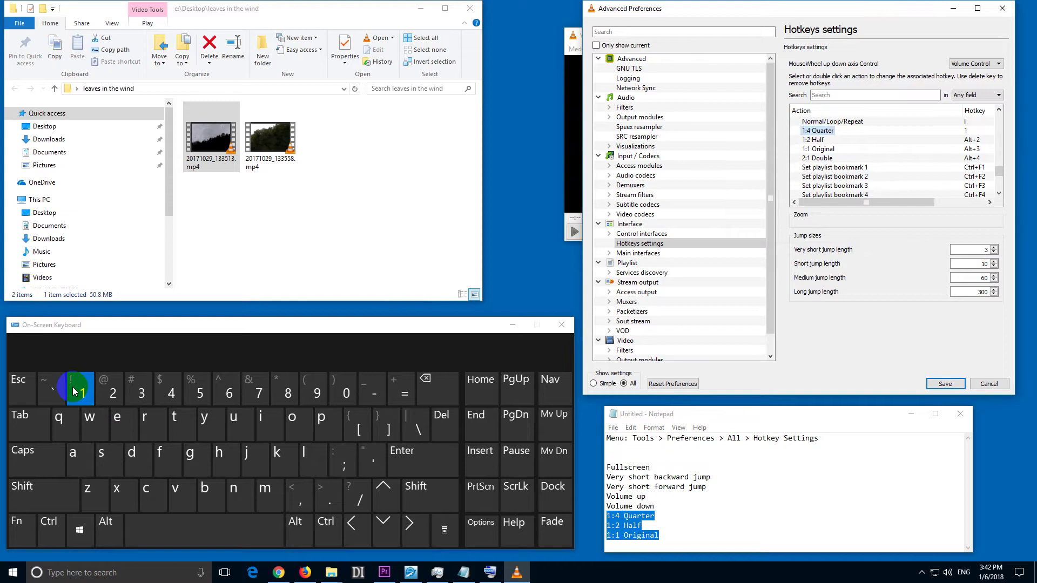
Step: Assign the 2 key as the hotkey for 1:2 Half and the 3 key for 1:1 Original
double_click(820, 140)
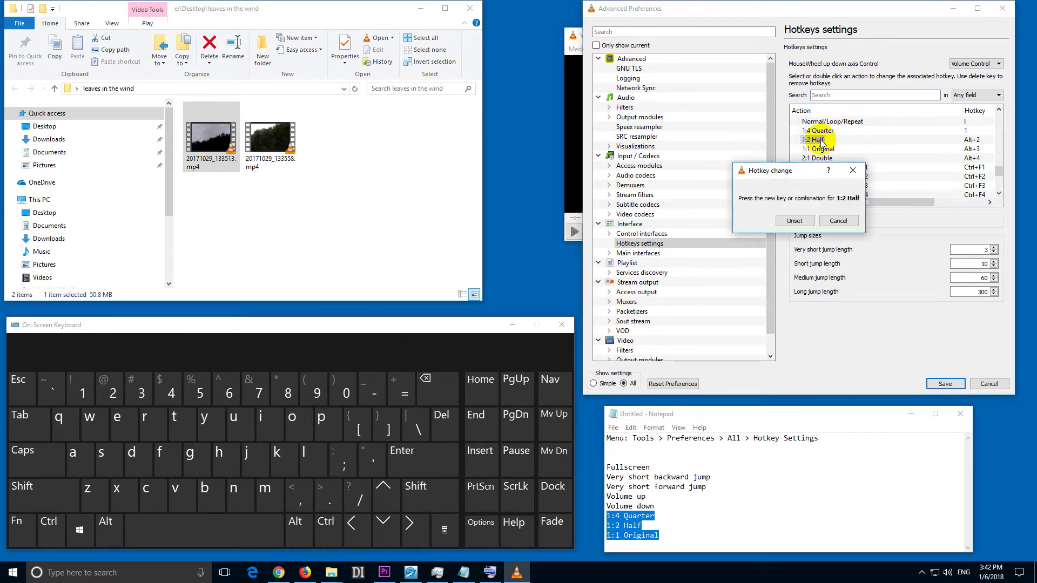
click(110, 387)
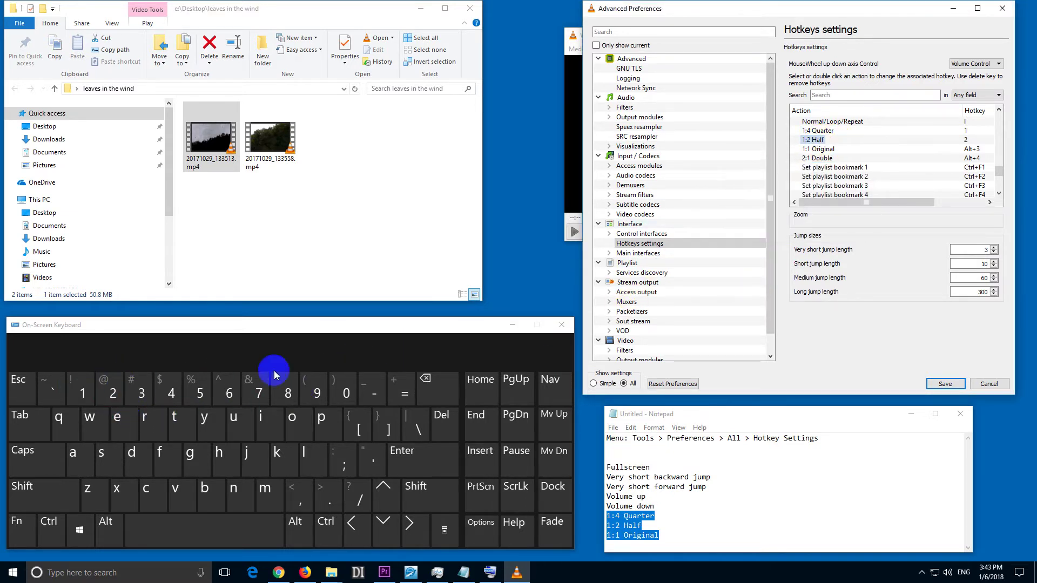
double_click(821, 150)
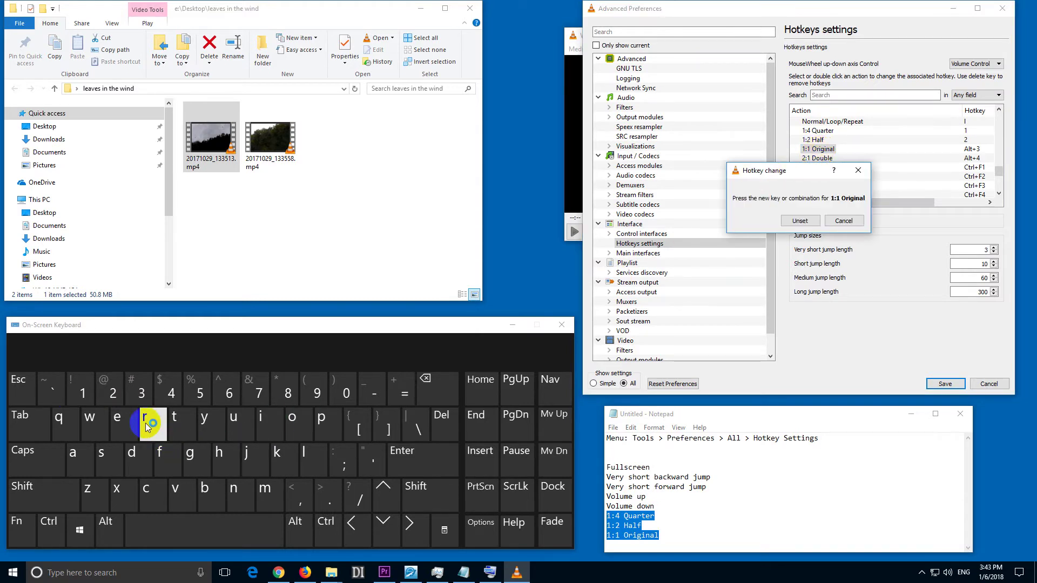
click(141, 394)
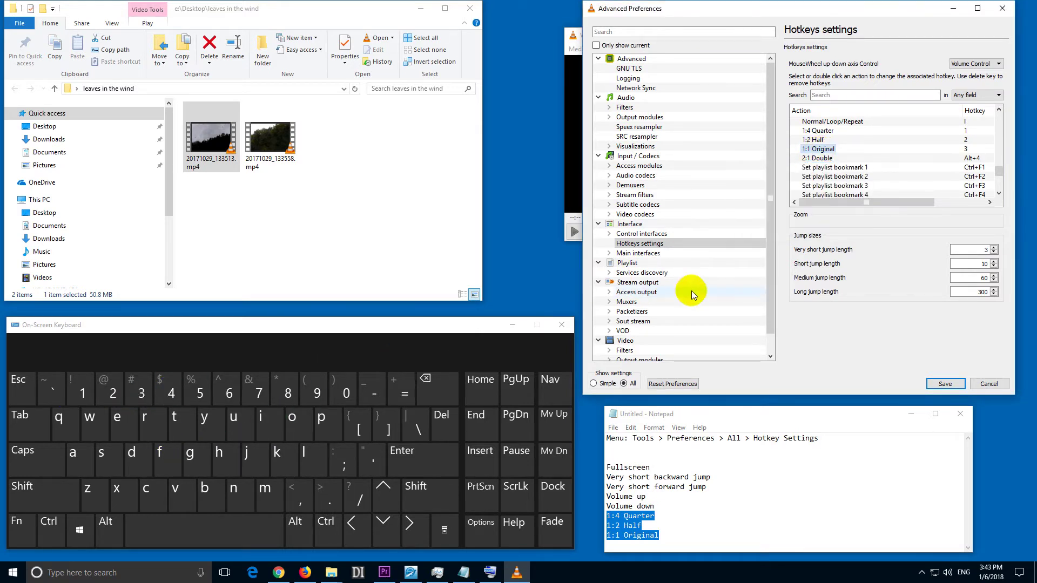
Step: Save the hotkey preferences and close the media player
click(945, 384)
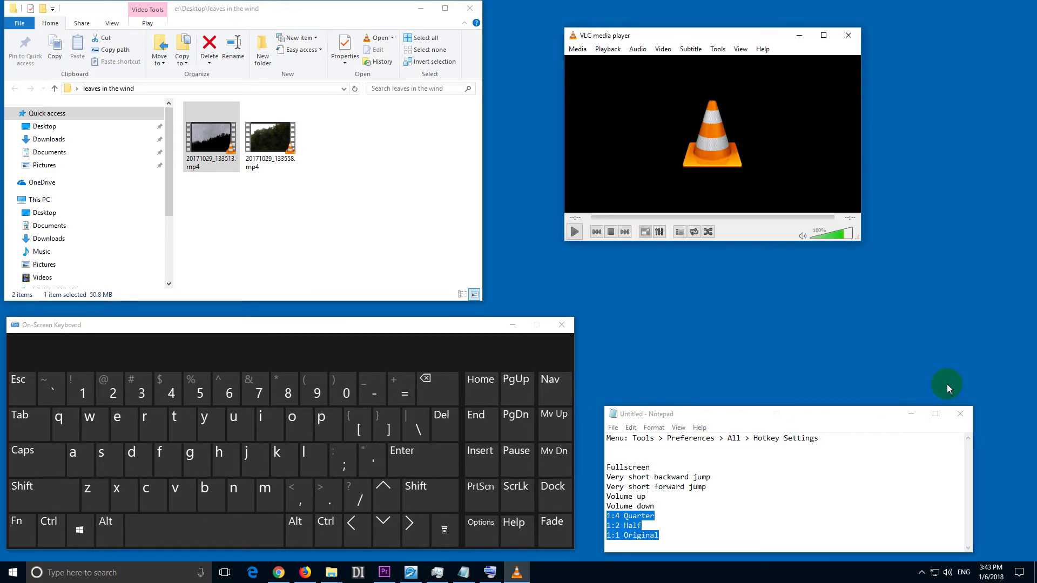
click(850, 39)
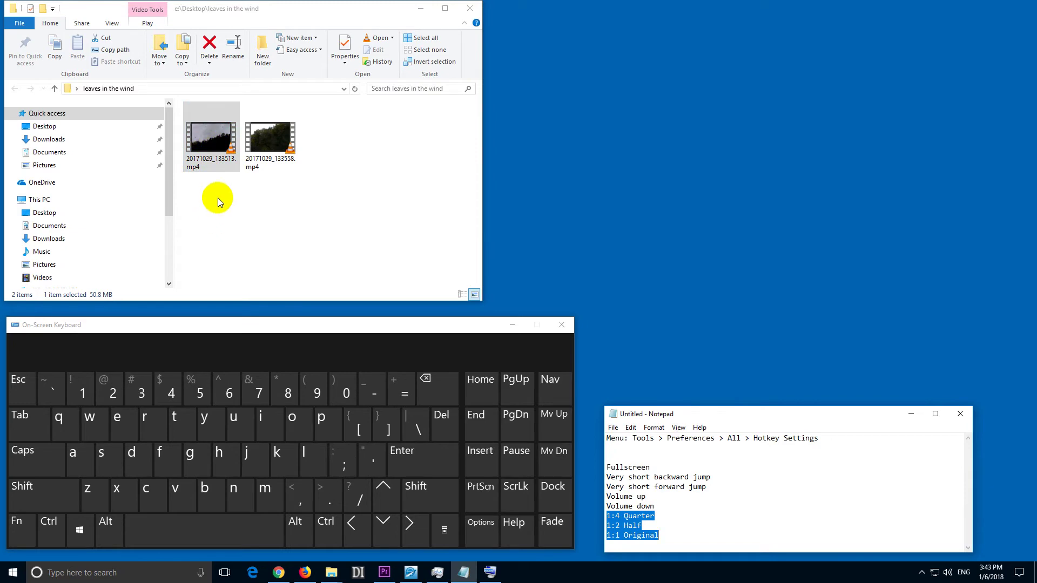
Step: Open 20171029_133513.mp4 from the leaves in the wind folder and move the player window over the folder window
click(218, 144)
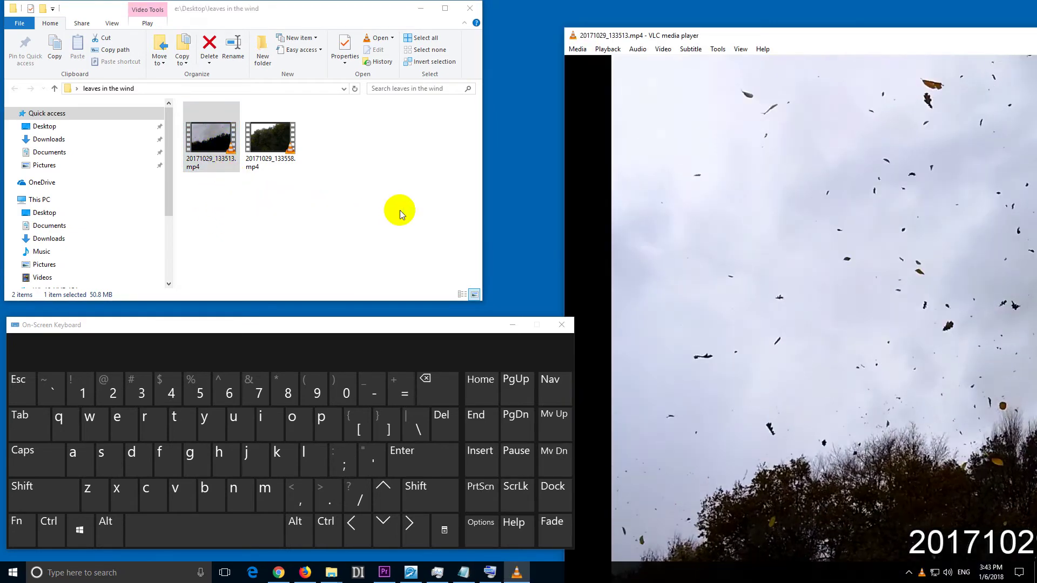
mouse_move(568, 30)
mouse_down()
mouse_move(971, 377)
mouse_move(982, 450)
mouse_move(392, 162)
mouse_move(241, 70)
mouse_up()
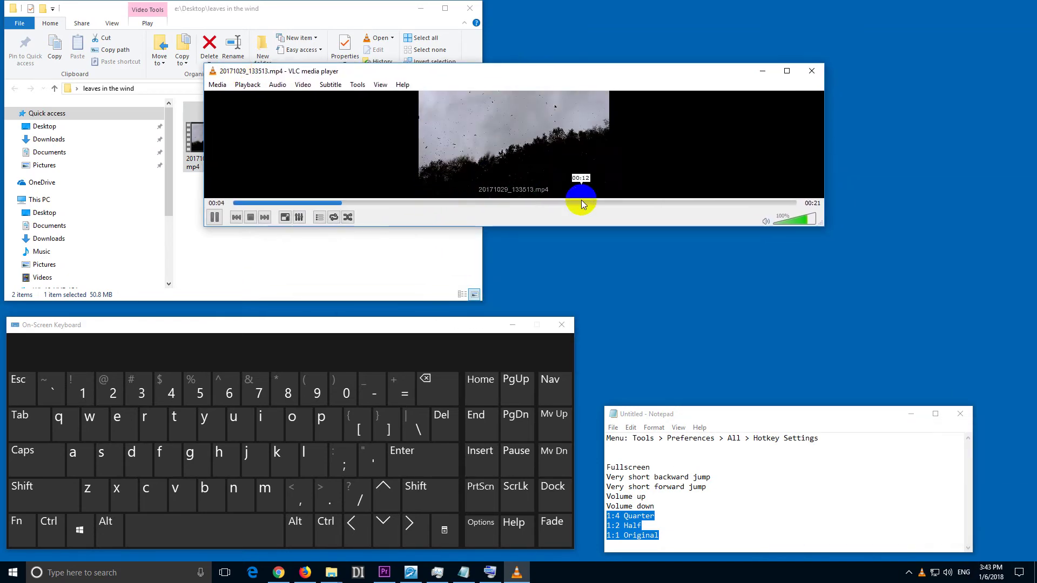
Step: Test the volume hotkeys on the playing video by lowering and raising the volume, ending at 25%
click(668, 150)
scroll(663, 149, down, 7)
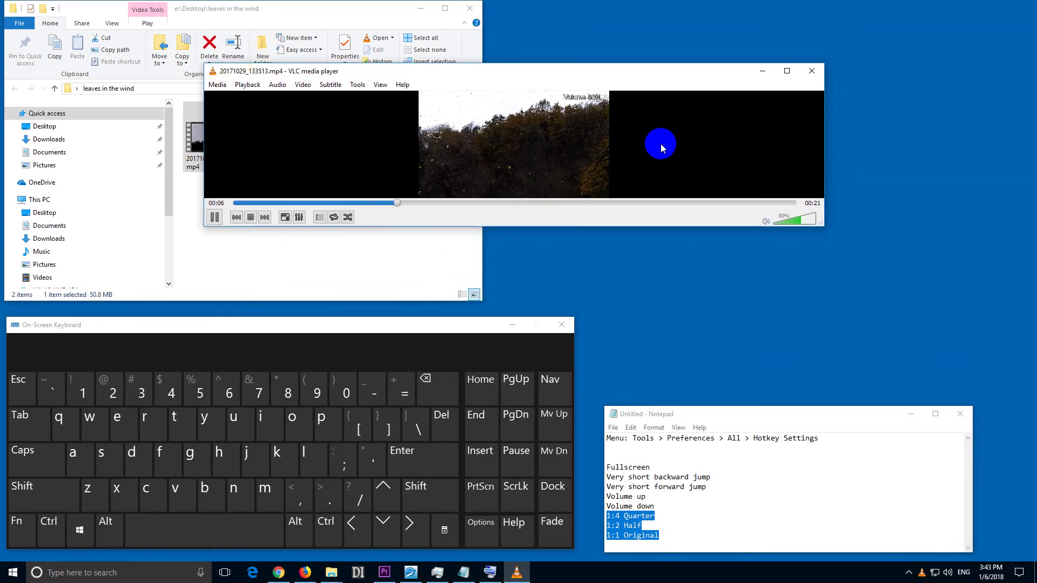
scroll(664, 148, down, 8)
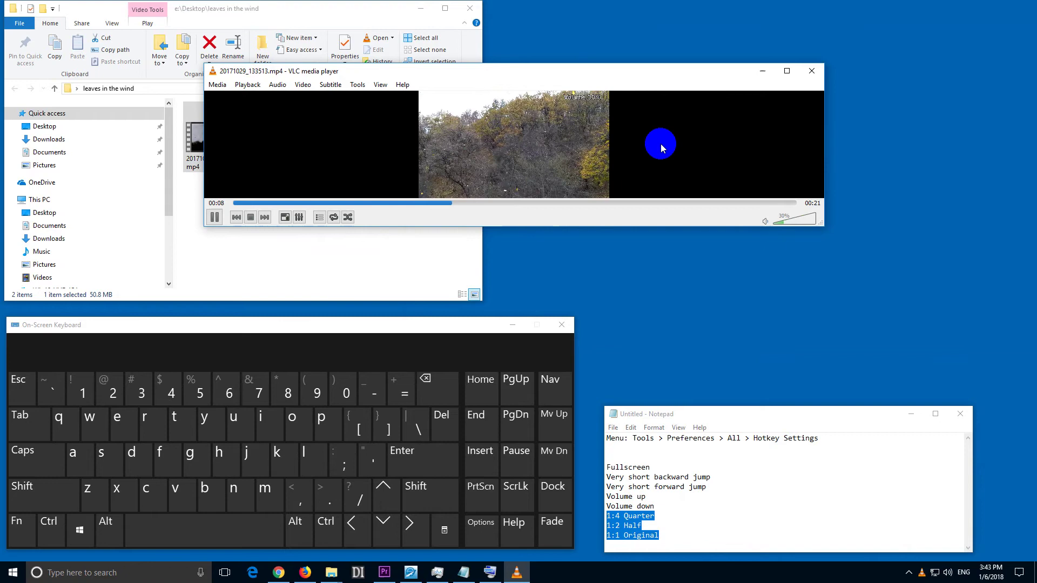
scroll(661, 146, up, 7)
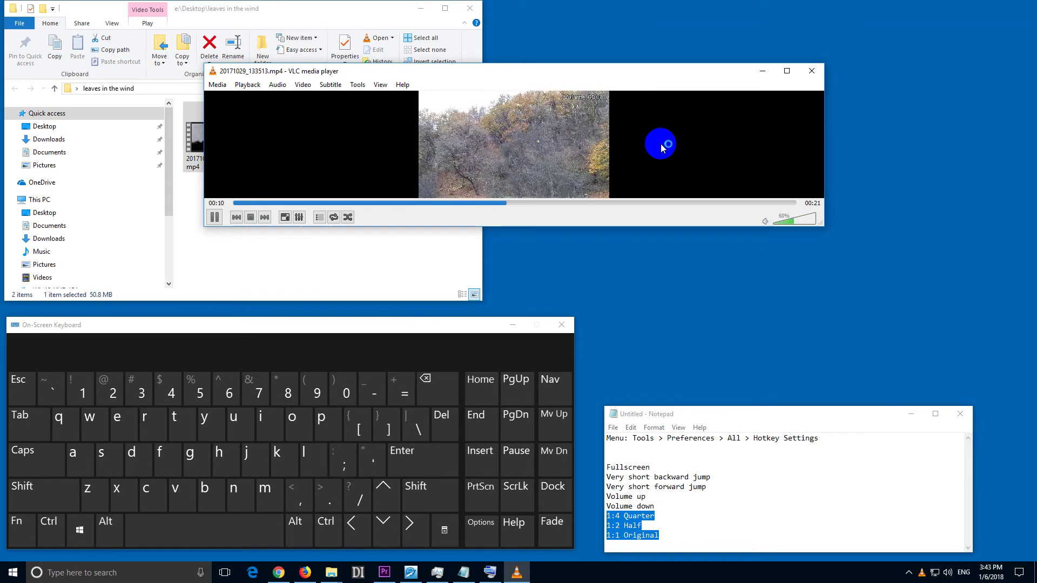
scroll(660, 143, down, 7)
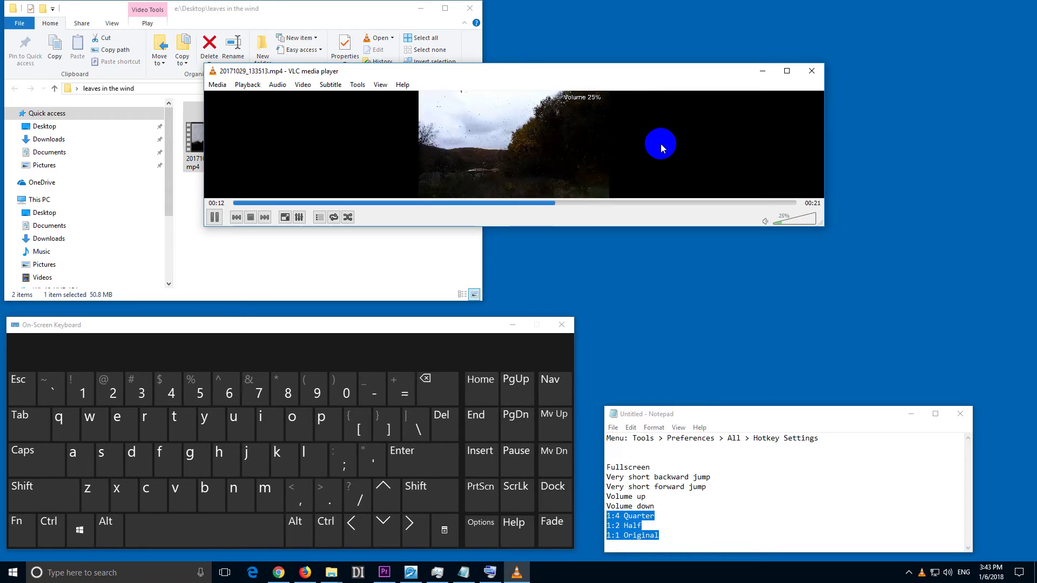
Step: Test the very short jump hotkeys by skipping backward and forward several times in the playing video
scroll(660, 144, left, 1)
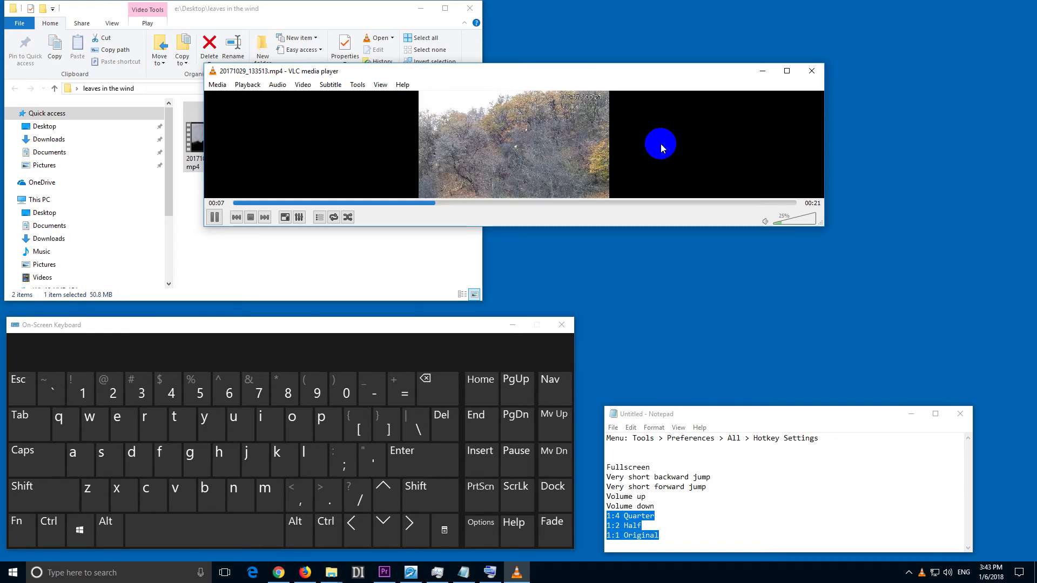
scroll(660, 144, left, 1)
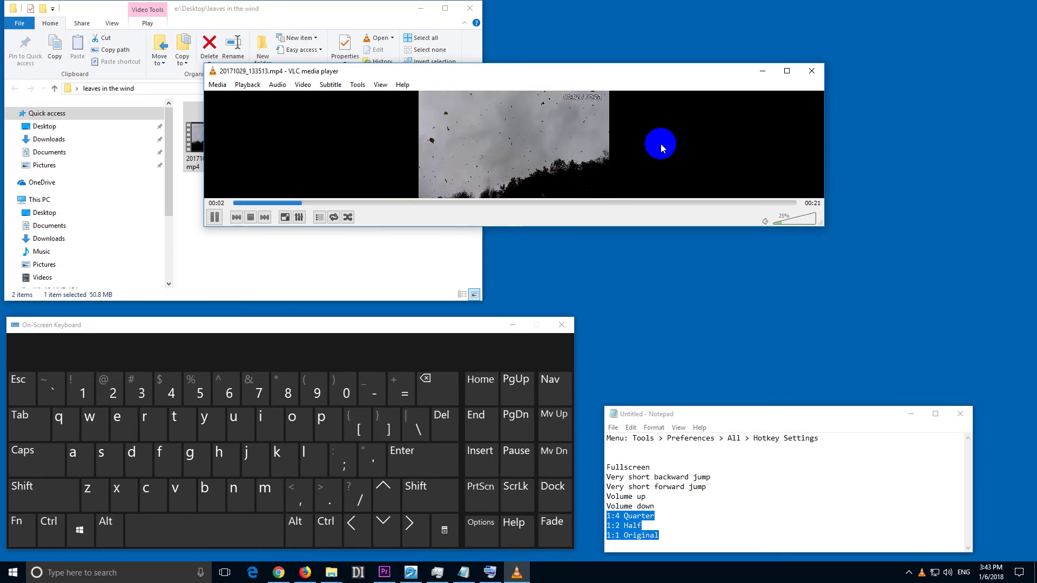
scroll(660, 144, right, 2)
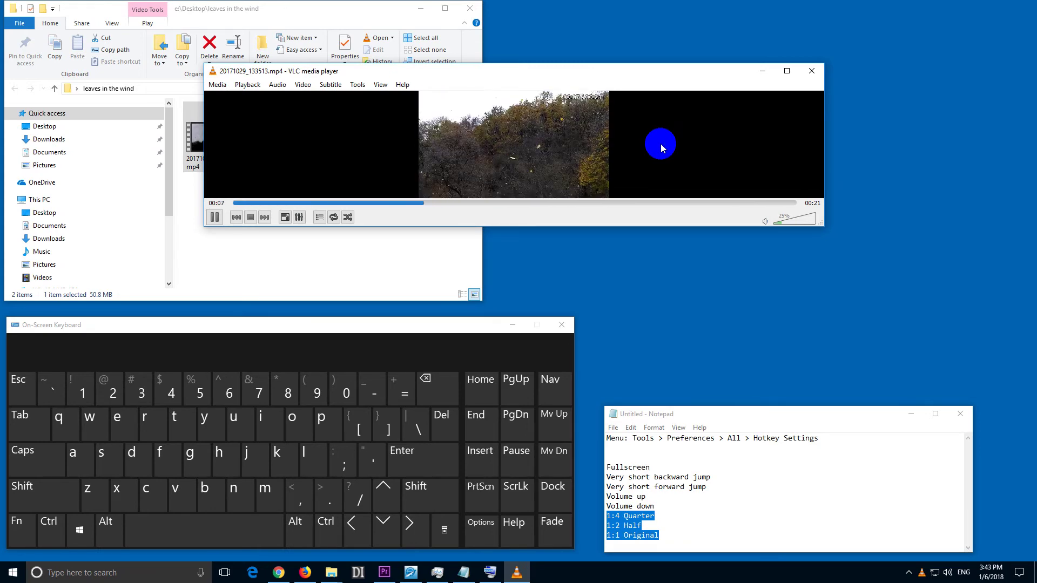
scroll(660, 144, right, 1)
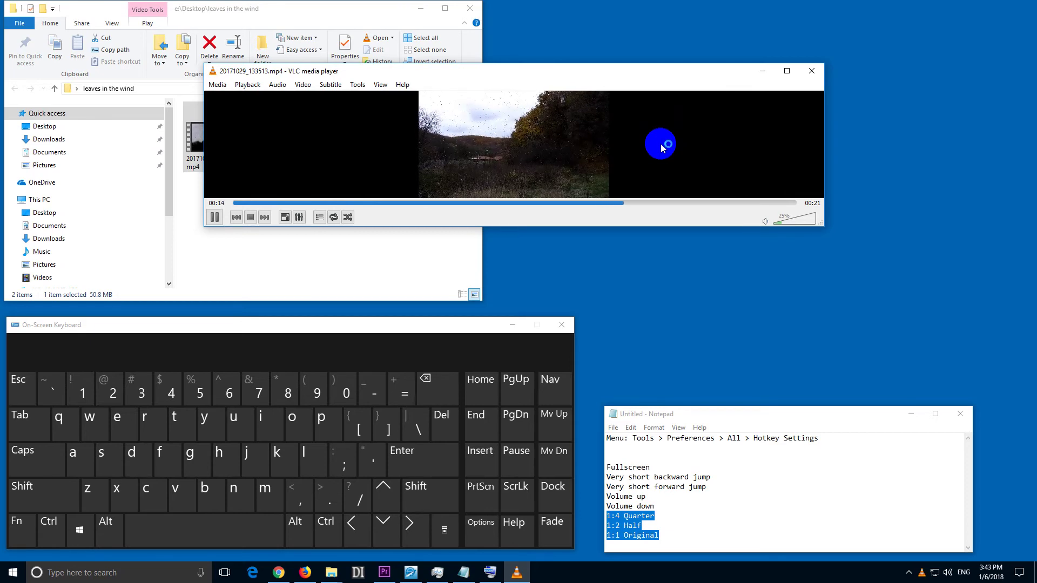
scroll(660, 144, left, 1)
scroll(660, 144, left, 3)
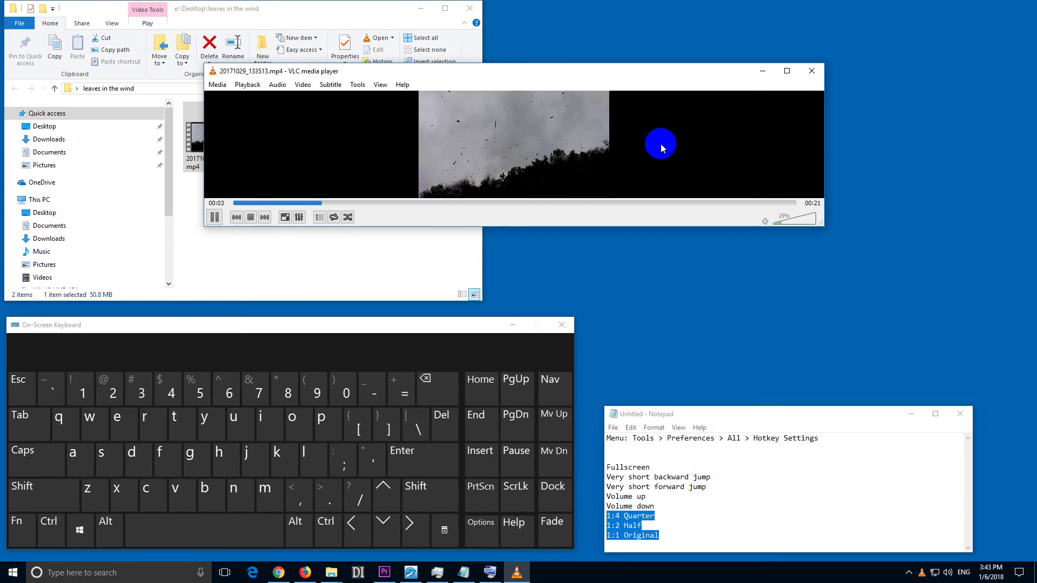
Step: Test the quarter, half and original zoom hotkeys, return to quarter size, and minimize the on-screen keyboard
key(alt+1)
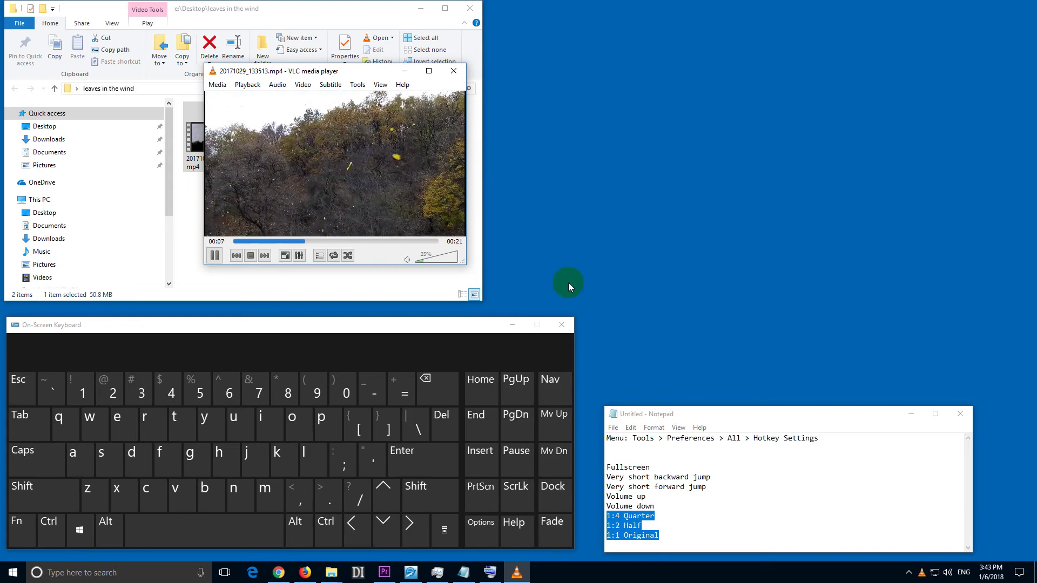
click(512, 326)
key(alt+2)
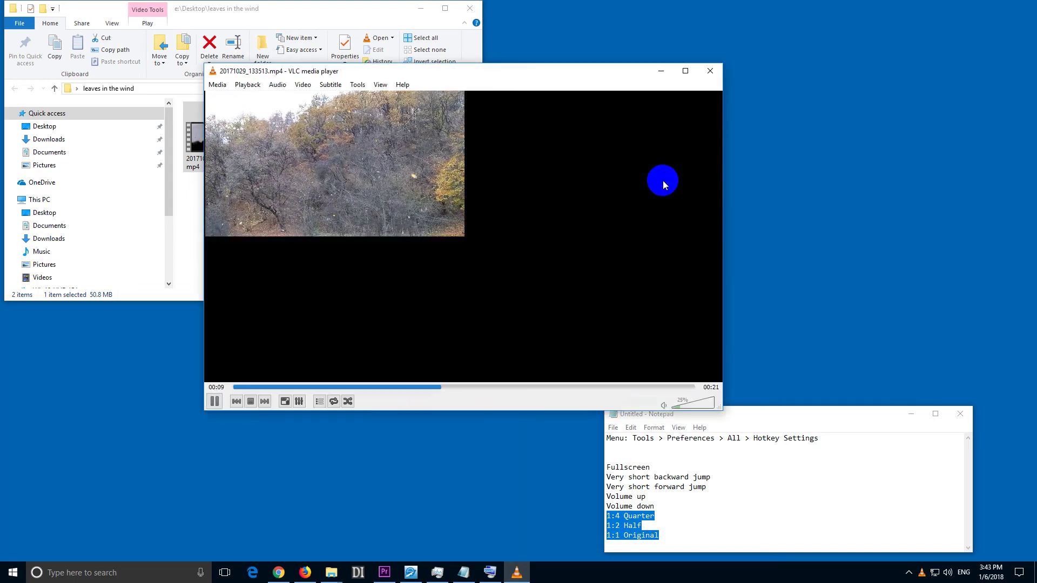
key(alt+3)
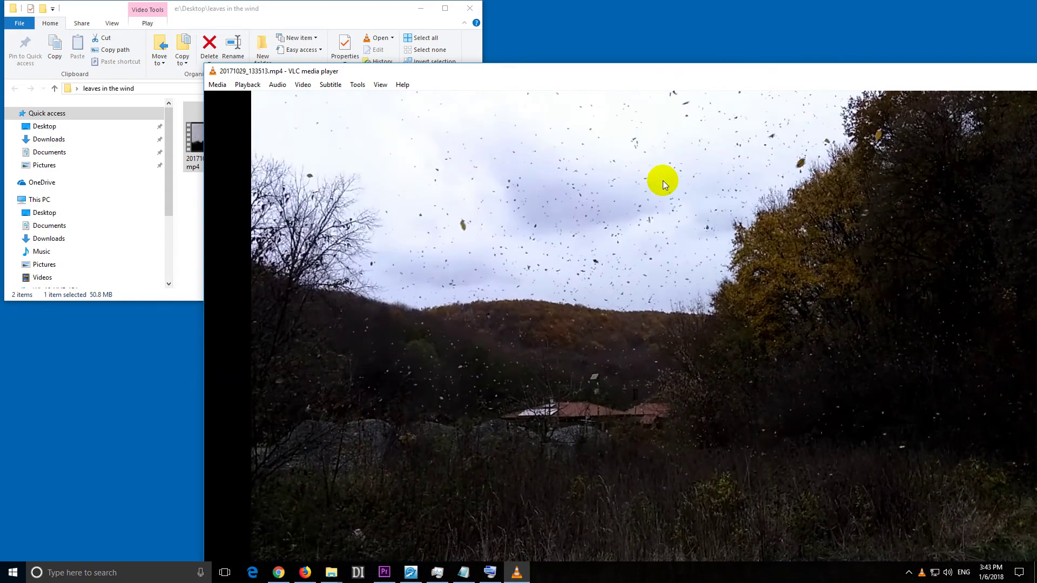
key(alt+1)
Step: Seek the video back to near its start and move the player window above the notes
click(246, 241)
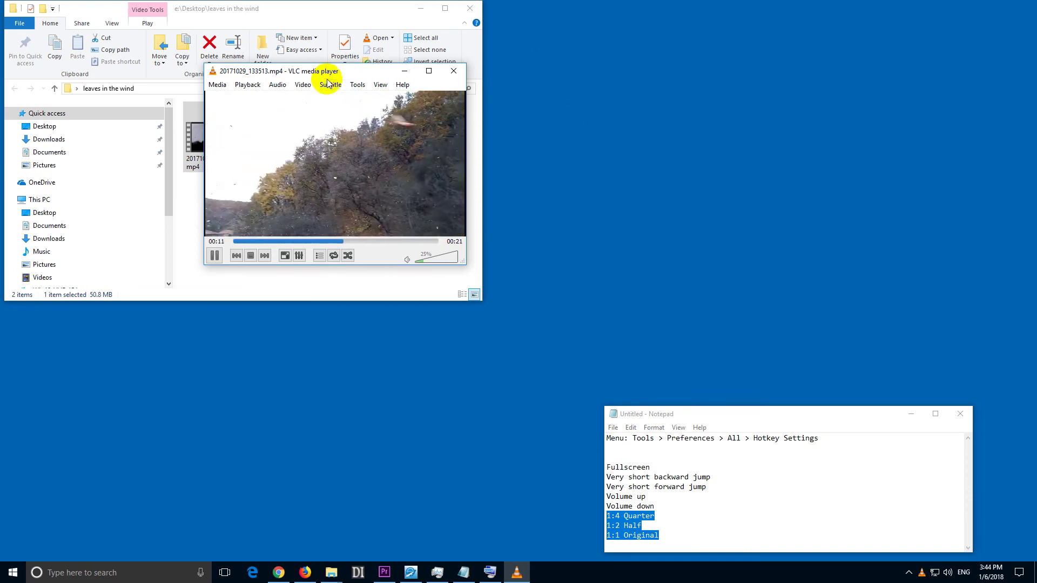
drag(338, 72, 708, 119)
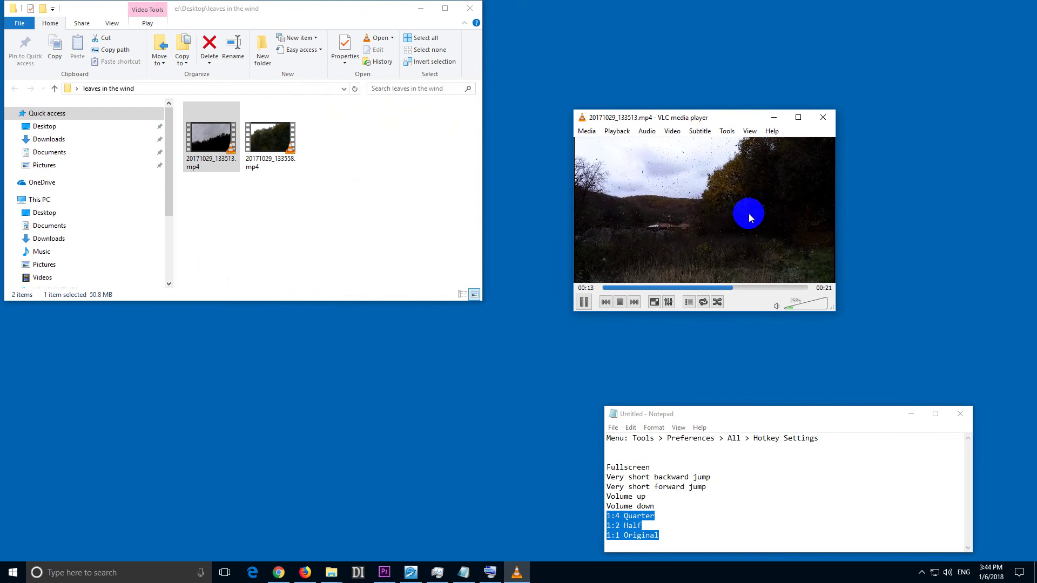